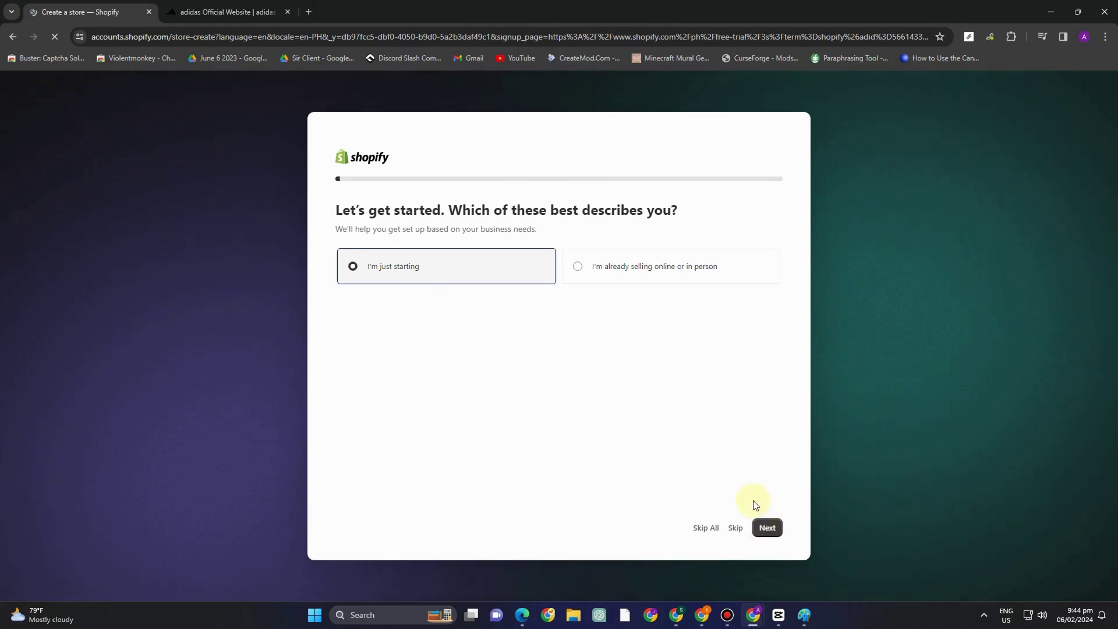
Complete the store setup questions, choosing "I'm just starting" and "An online store" as the place to sell.
{"action": "left_click", "coordinate": [768, 527]}
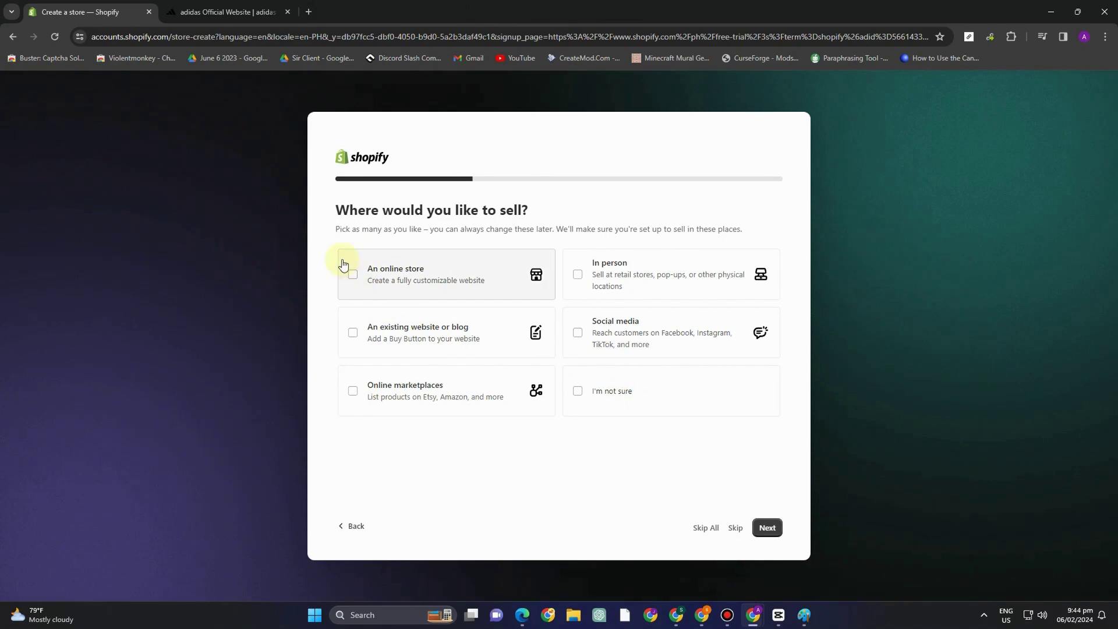
{"action": "left_click", "coordinate": [355, 275]}
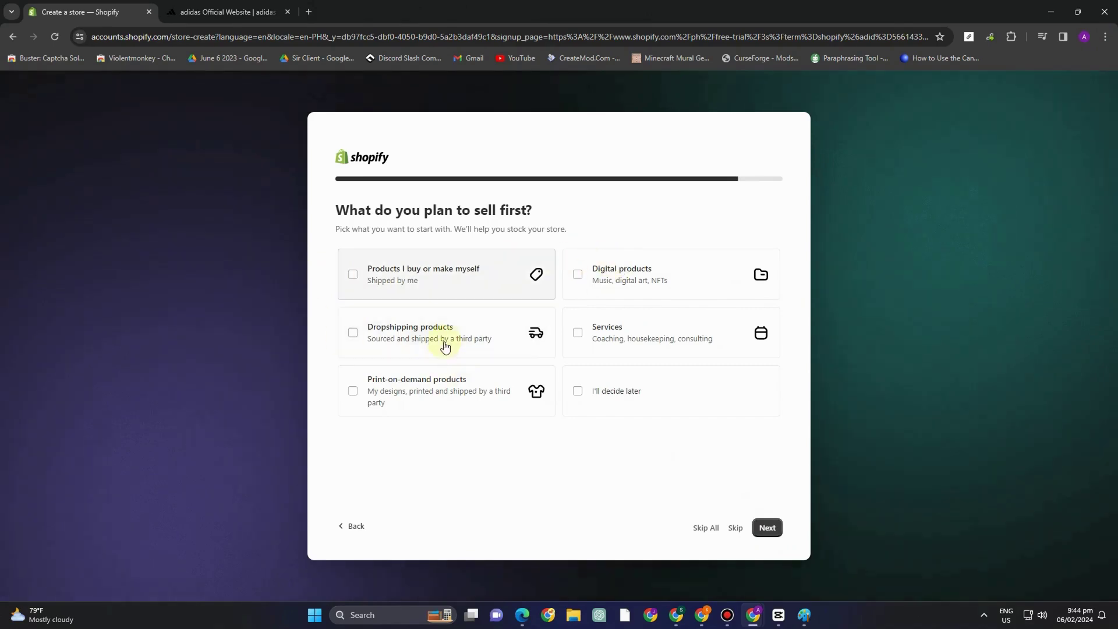
{"action": "left_click", "coordinate": [354, 333]}
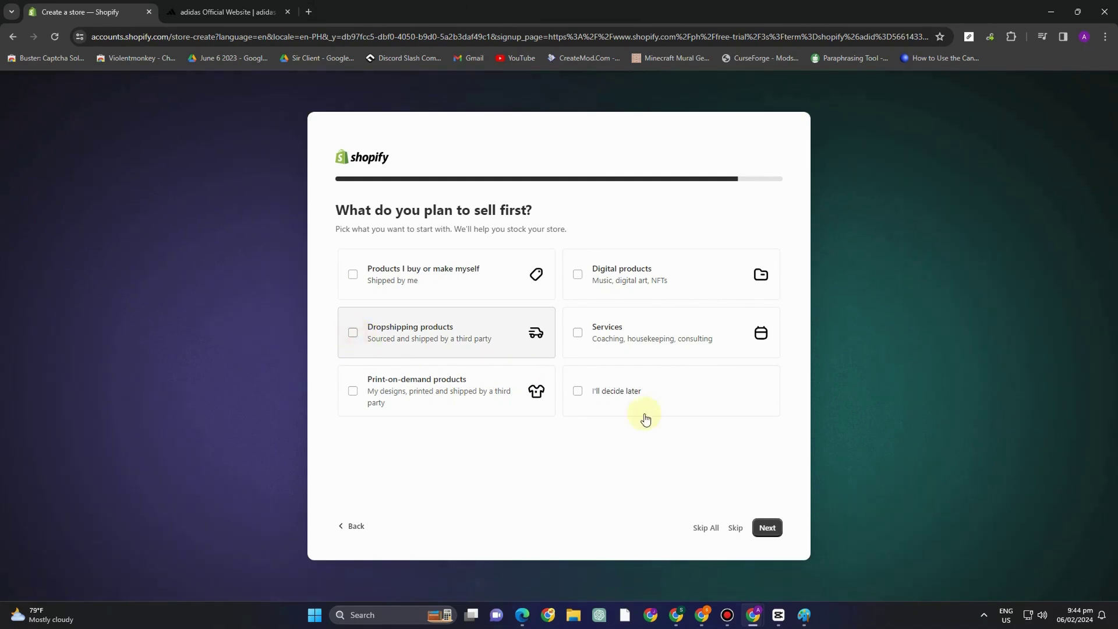
{"action": "left_click", "coordinate": [767, 528]}
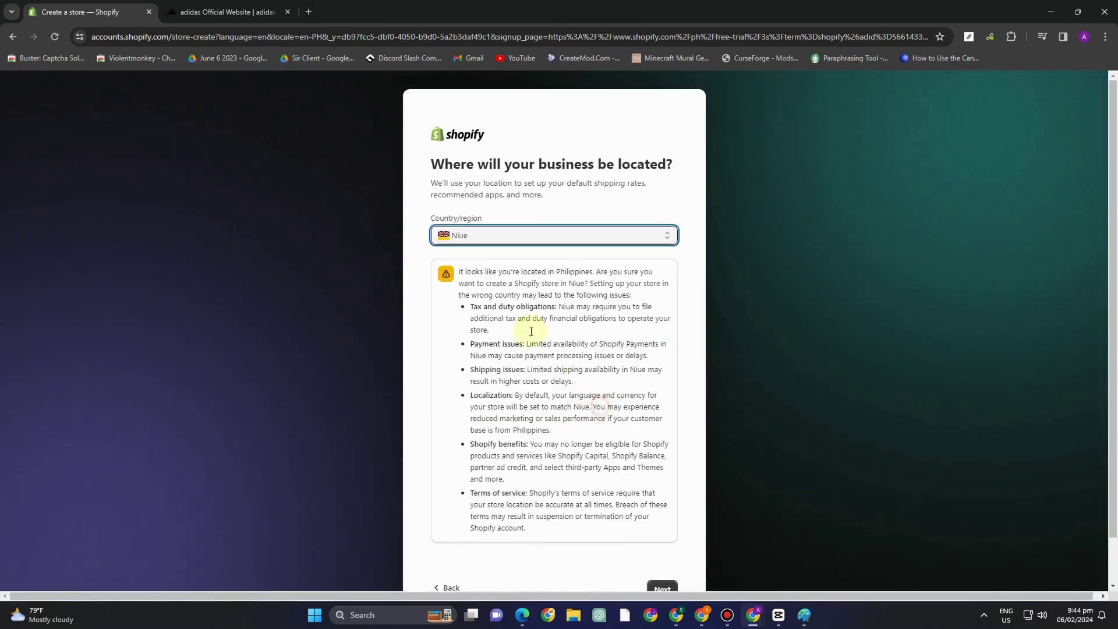
Continue with Niue as the business location and sign up for the Shopify account with Google.
{"action": "left_click", "coordinate": [598, 395]}
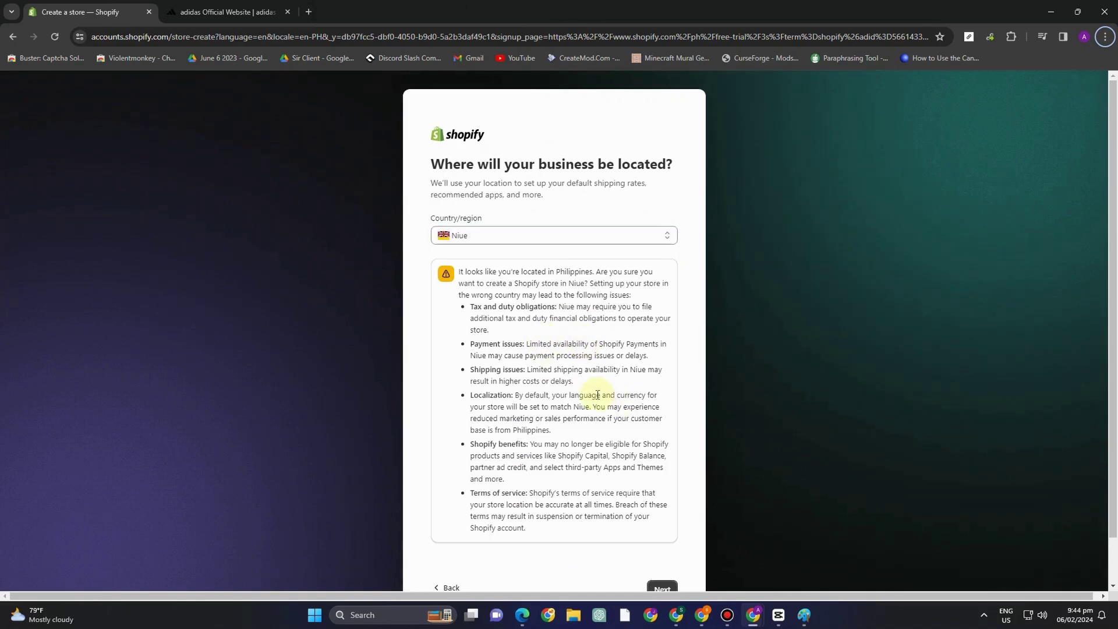
{"action": "scroll", "coordinate": [663, 585], "scroll_direction": "down", "scroll_amount": 2}
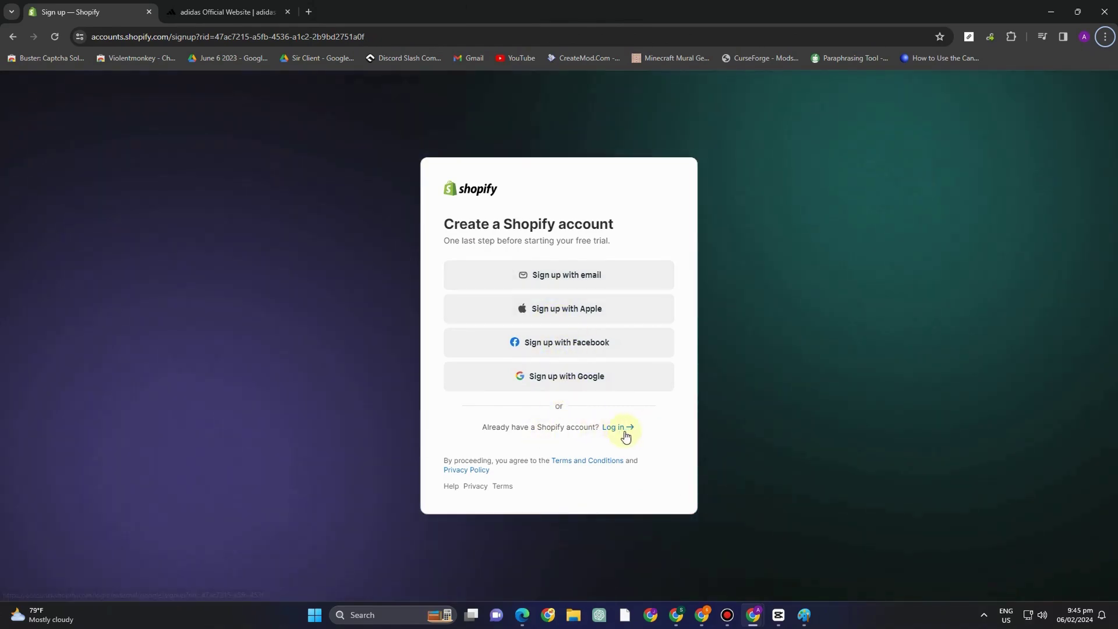
{"action": "left_click", "coordinate": [557, 373]}
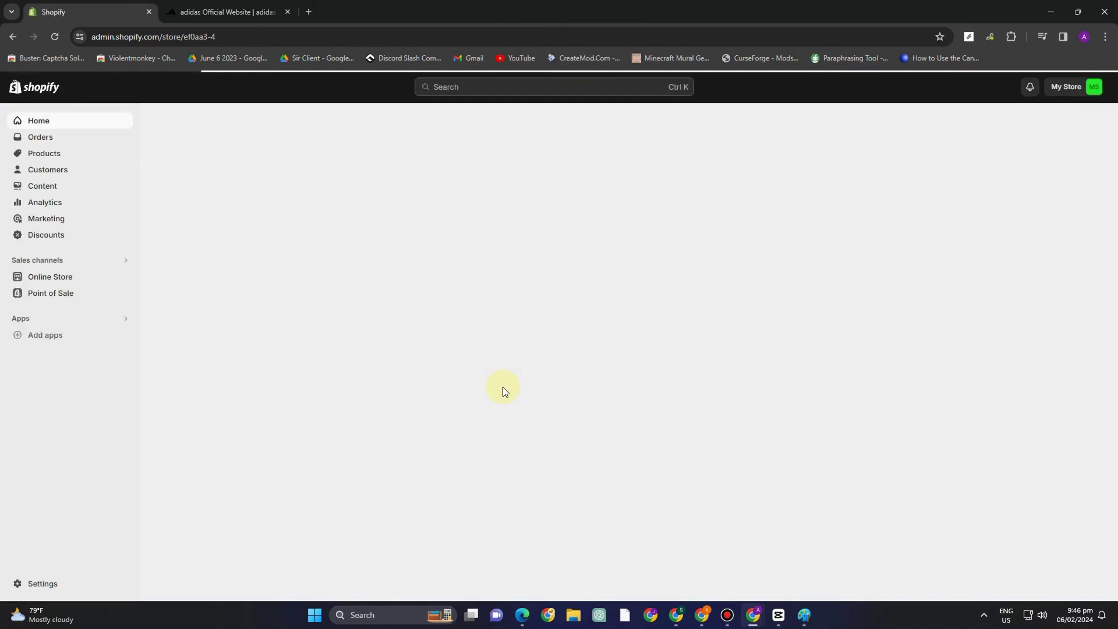
{"action": "right_click", "coordinate": [68, 169]}
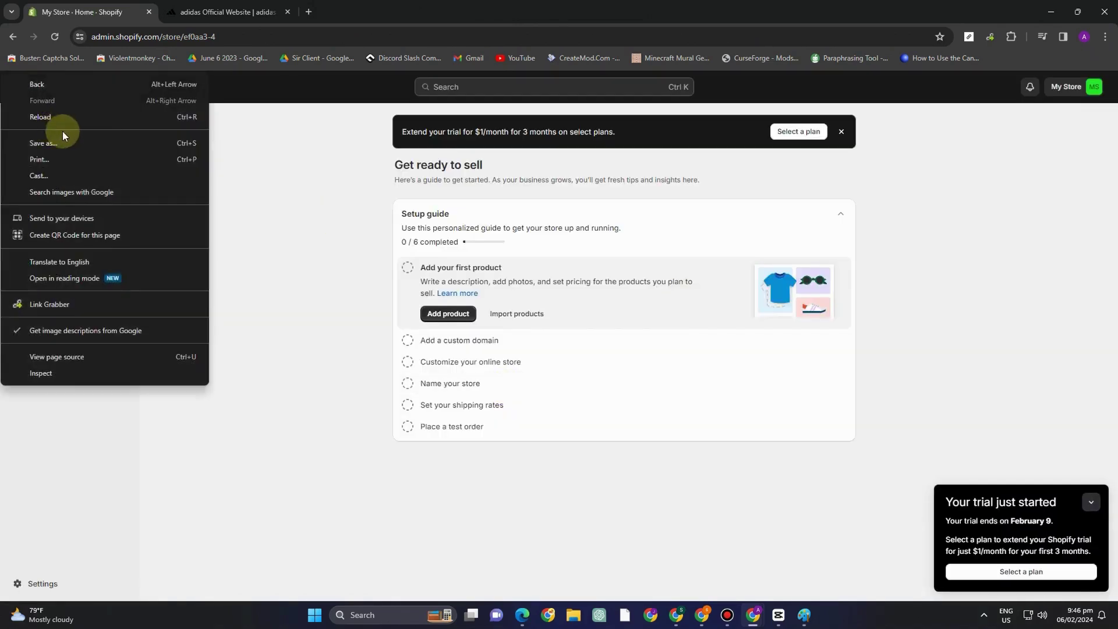
{"action": "left_click", "coordinate": [297, 184]}
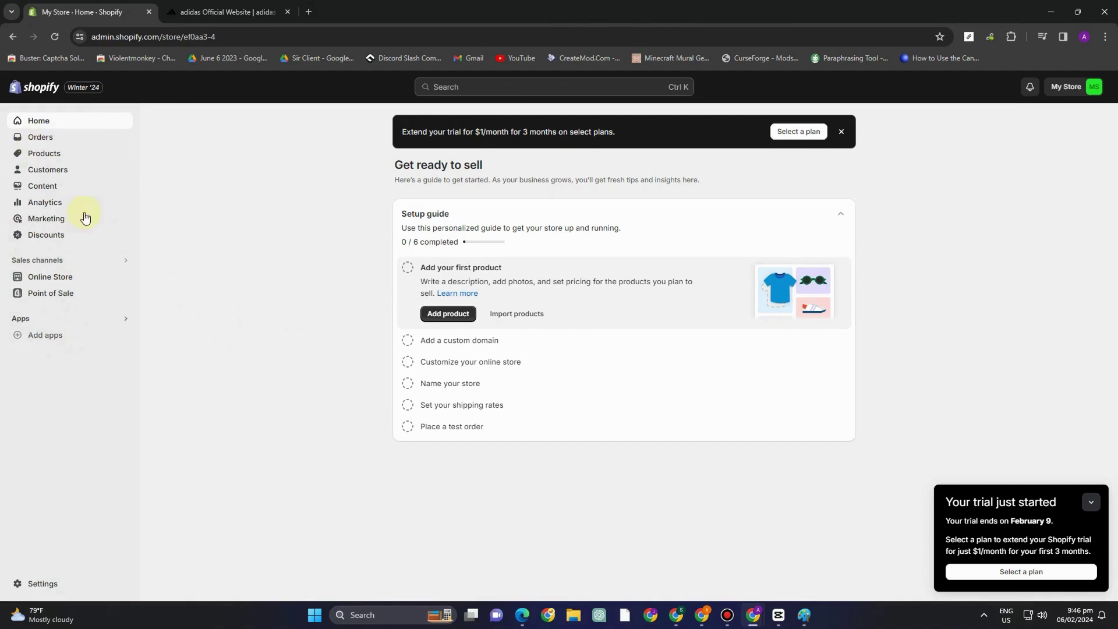
Switch to the adidas website, reject cookie tracking, and examine its Sports navigation menu and home page layout.
{"action": "left_click", "coordinate": [233, 12]}
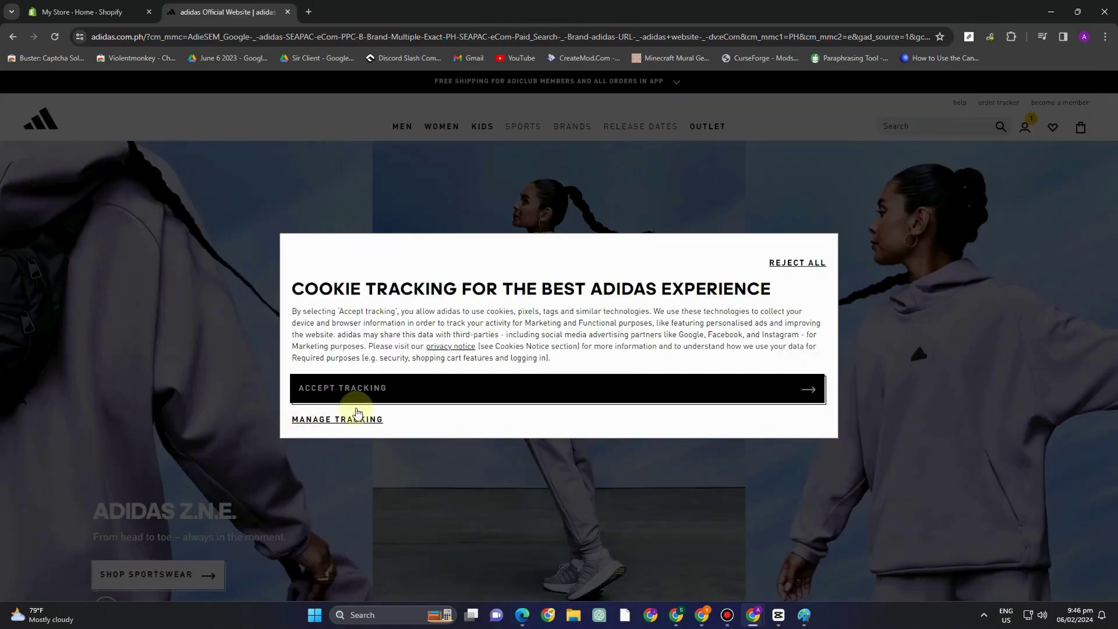
{"action": "left_click", "coordinate": [819, 263]}
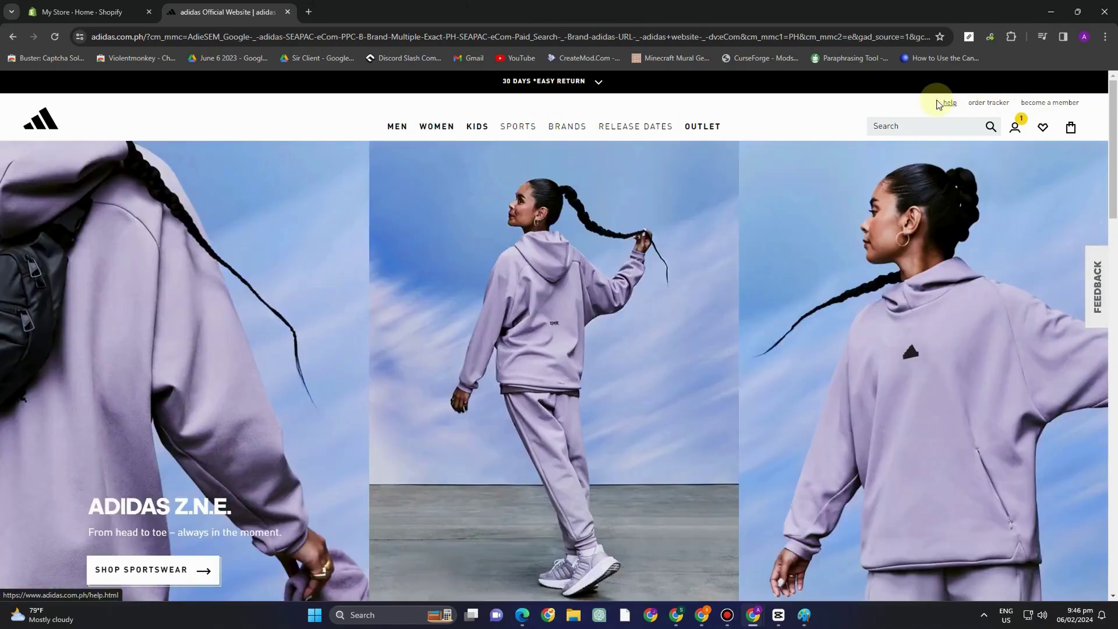
{"action": "mouse_move", "coordinate": [539, 137]}
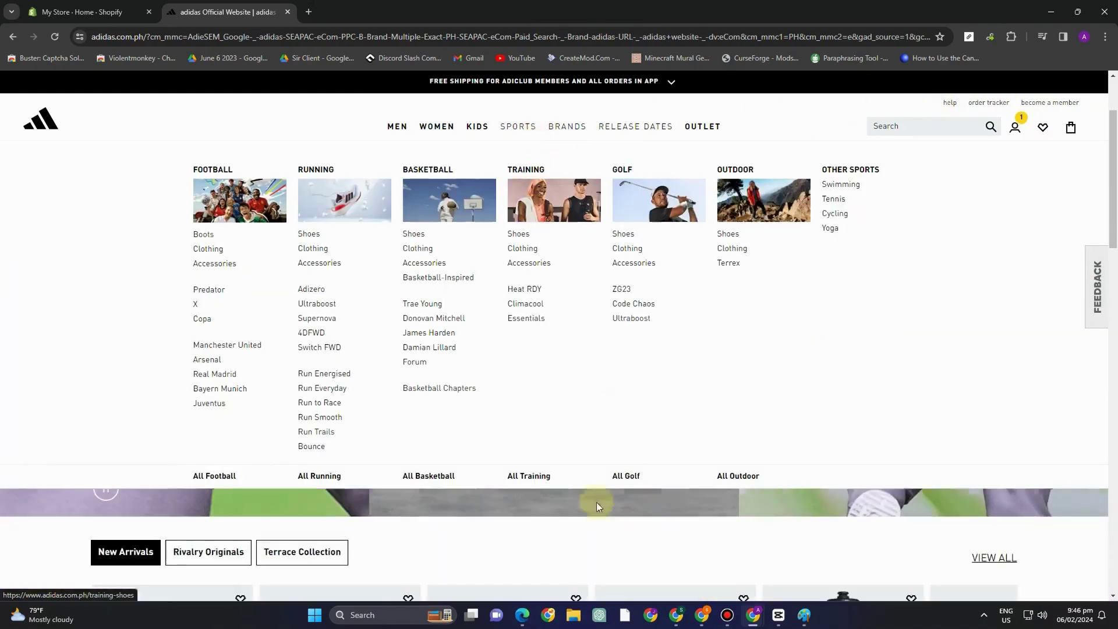
{"action": "scroll", "coordinate": [597, 497], "scroll_direction": "down", "scroll_amount": 5}
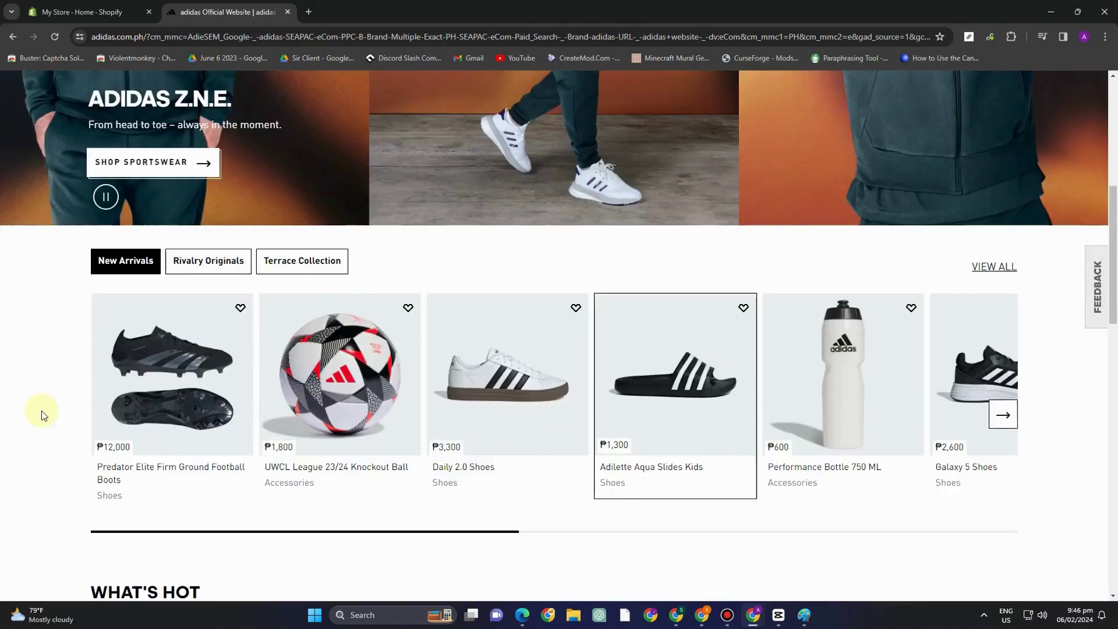
{"action": "scroll", "coordinate": [541, 492], "scroll_direction": "down", "scroll_amount": 10}
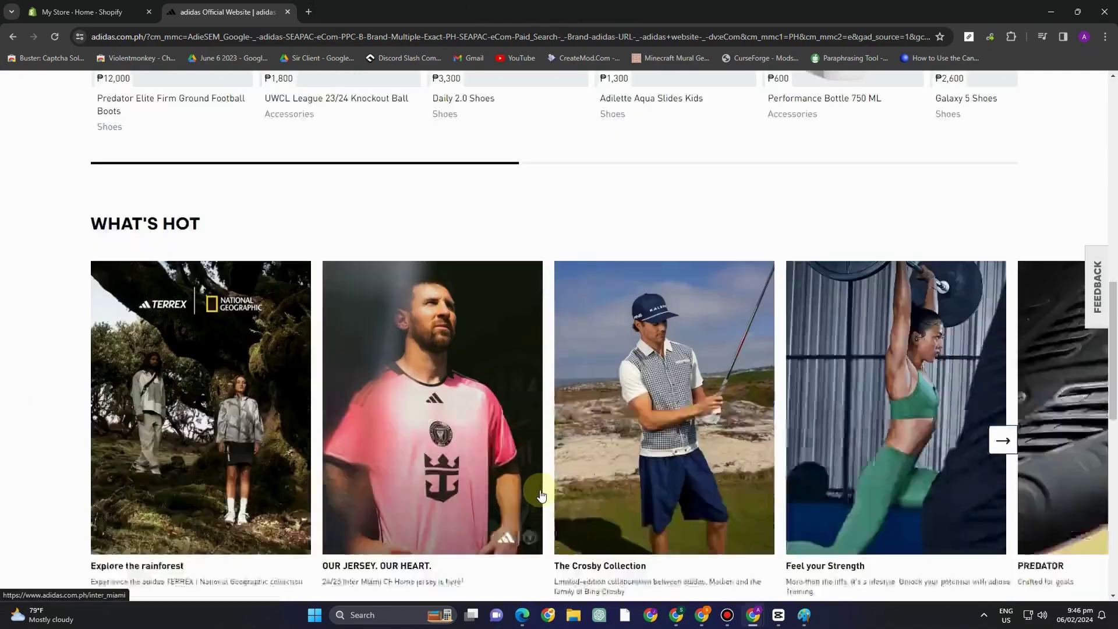
{"action": "scroll", "coordinate": [541, 490], "scroll_direction": "down", "scroll_amount": 8}
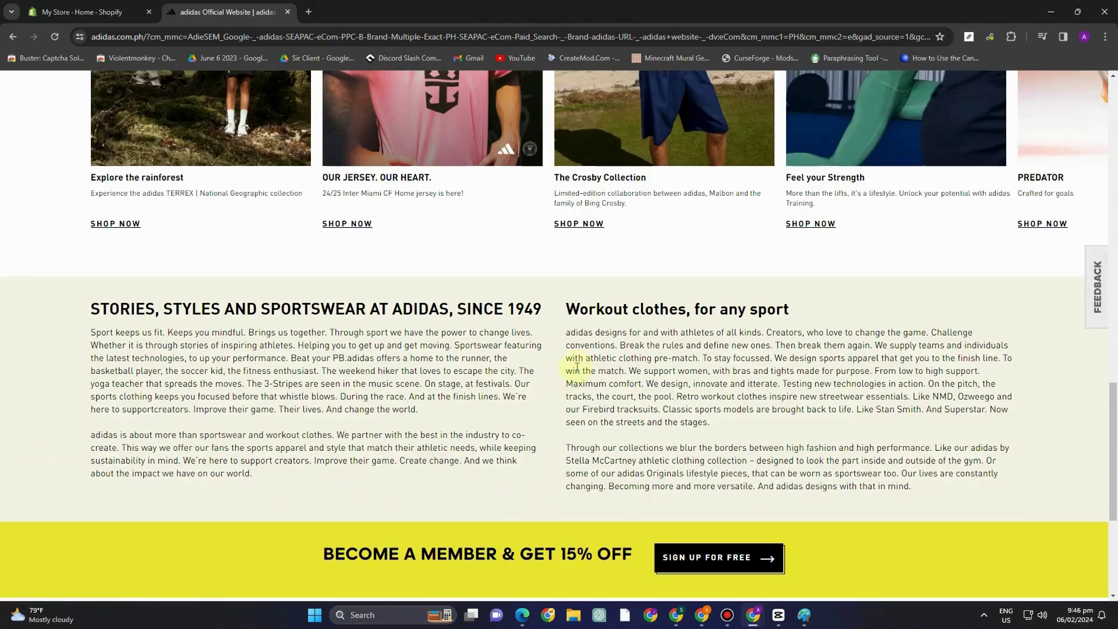
{"action": "scroll", "coordinate": [582, 371], "scroll_direction": "up", "scroll_amount": 20}
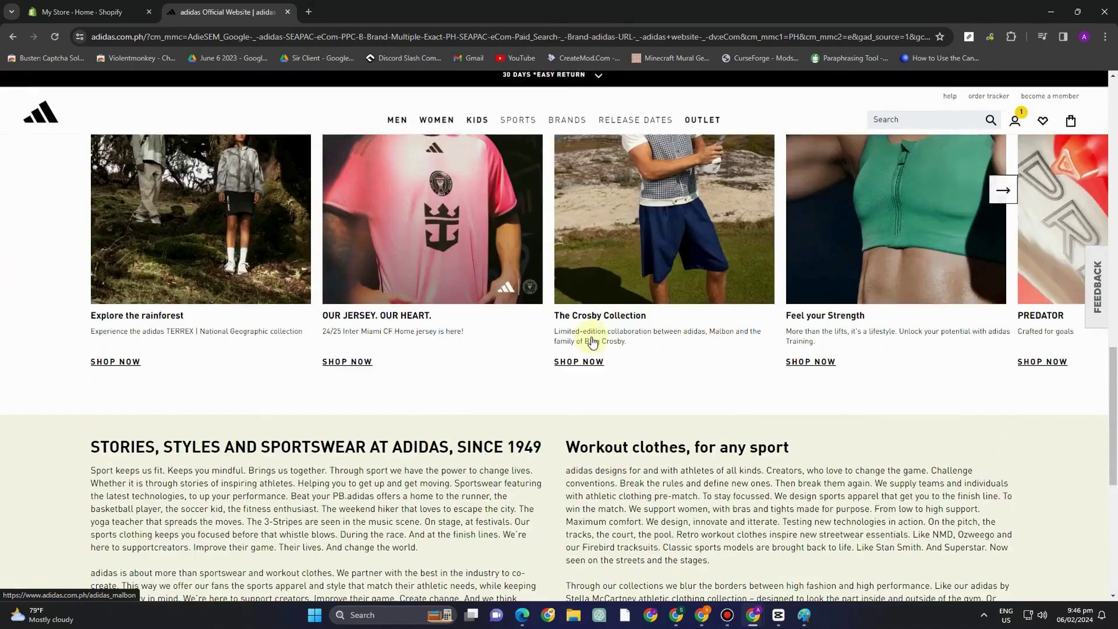
{"action": "scroll", "coordinate": [523, 268], "scroll_direction": "up", "scroll_amount": 5}
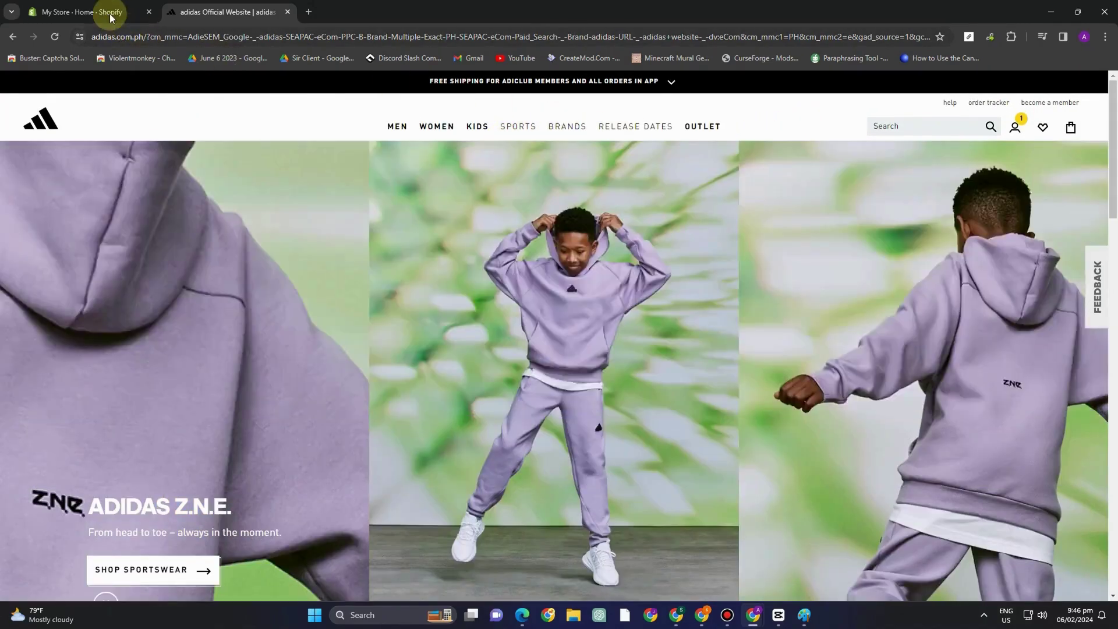
Return to the Shopify admin, go to the online store's themes, and view the live storefront.
{"action": "left_click", "coordinate": [111, 18]}
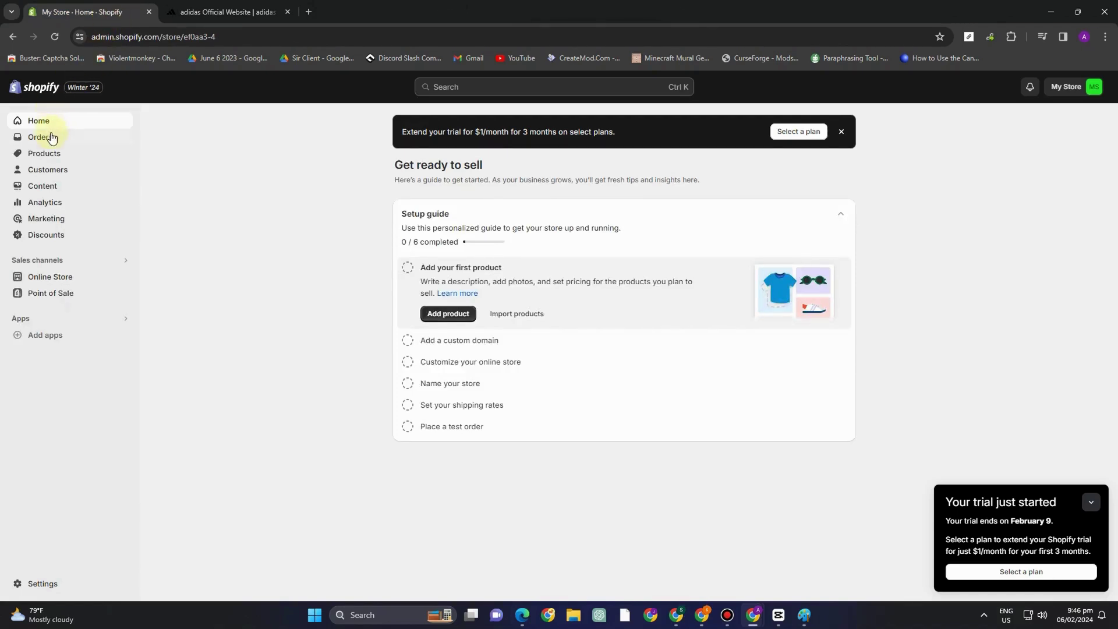
{"action": "left_click", "coordinate": [71, 283]}
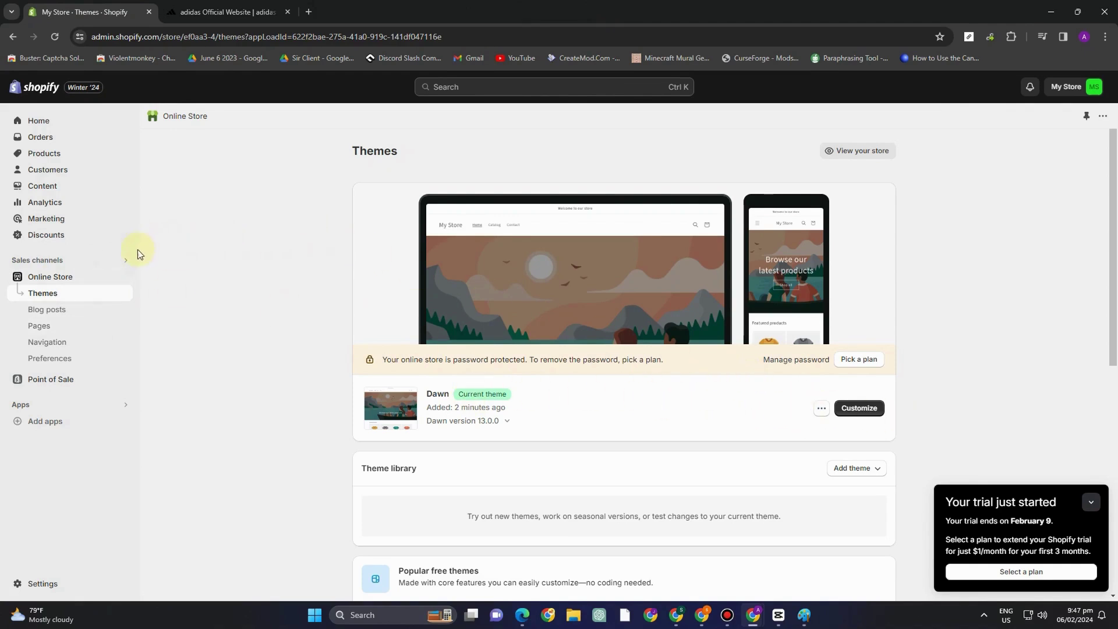
{"action": "left_click", "coordinate": [845, 151]}
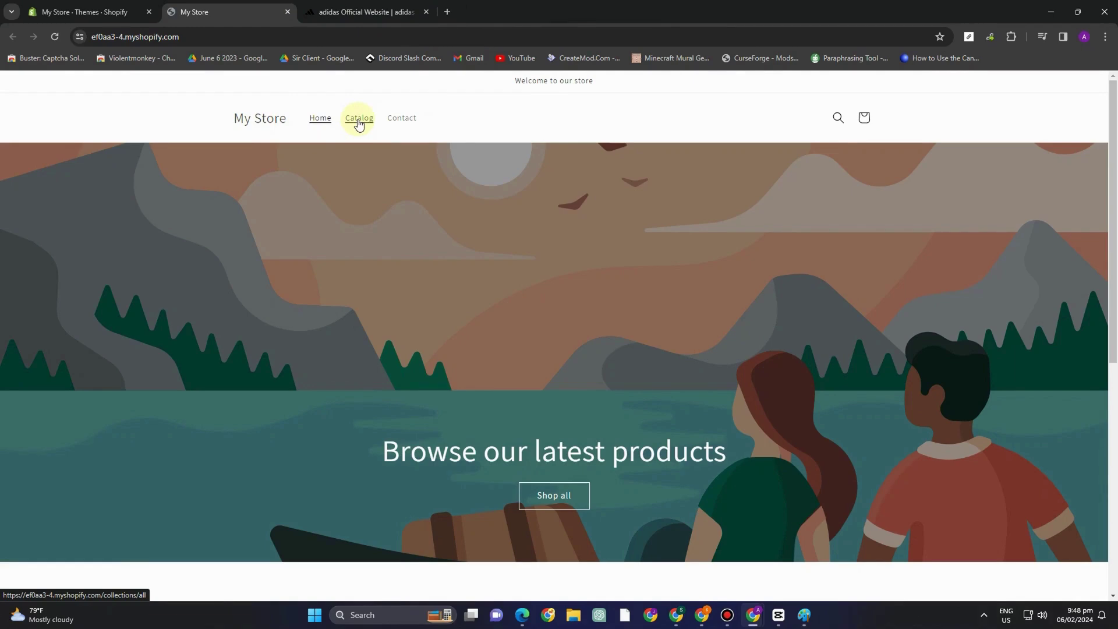
Examine the storefront's Catalog and Contact pages, search, cart and email subscription field, then return to its home page.
{"action": "left_click", "coordinate": [351, 128]}
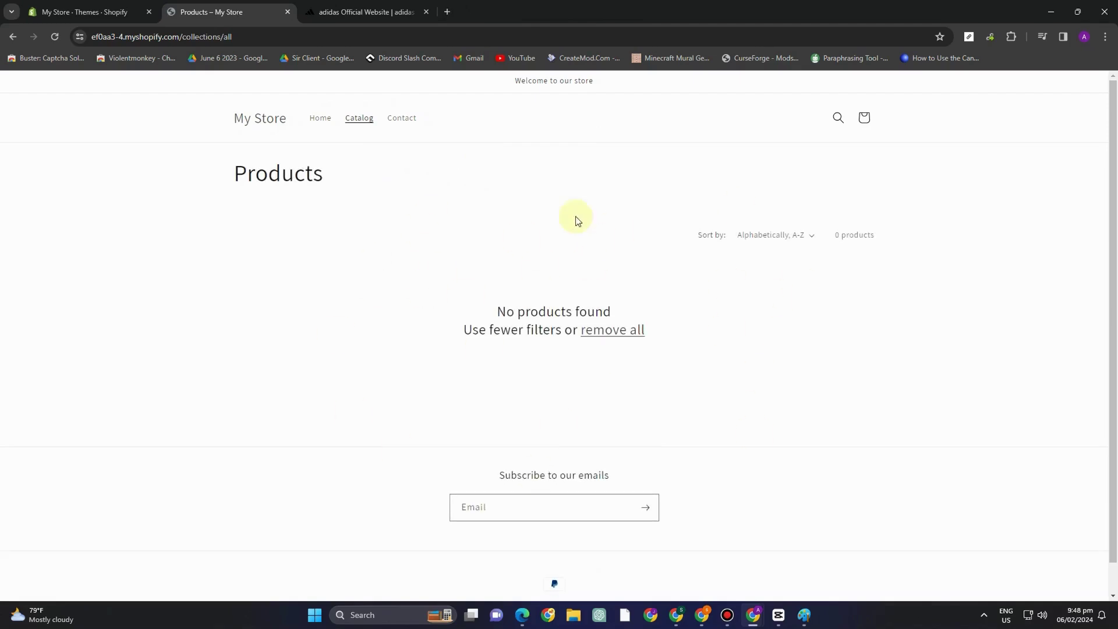
{"action": "left_click", "coordinate": [395, 118]}
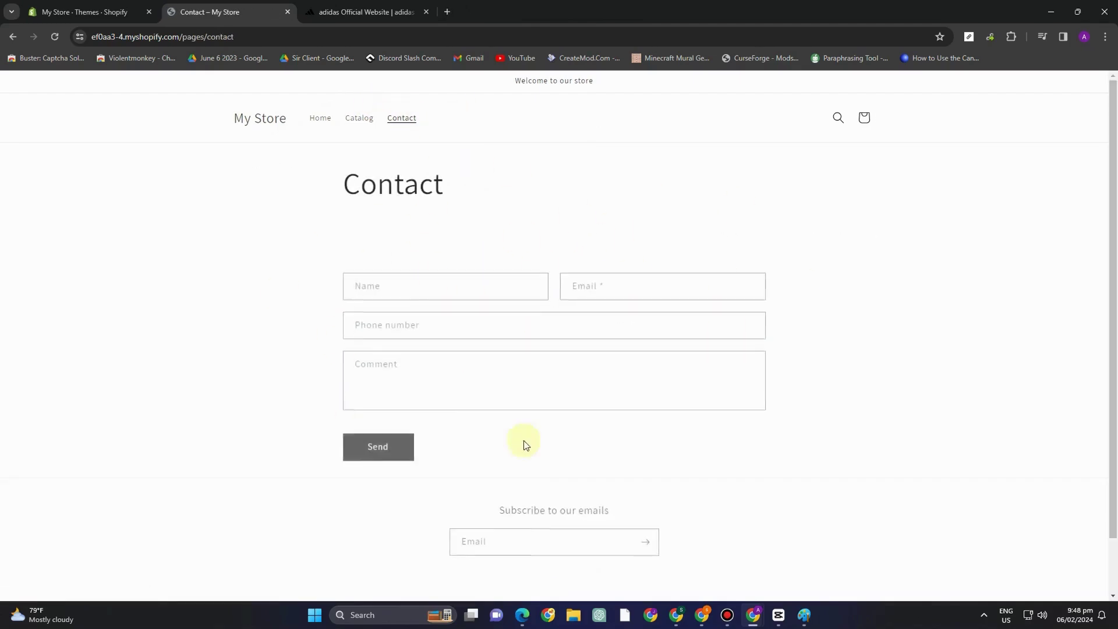
{"action": "left_click", "coordinate": [837, 118]}
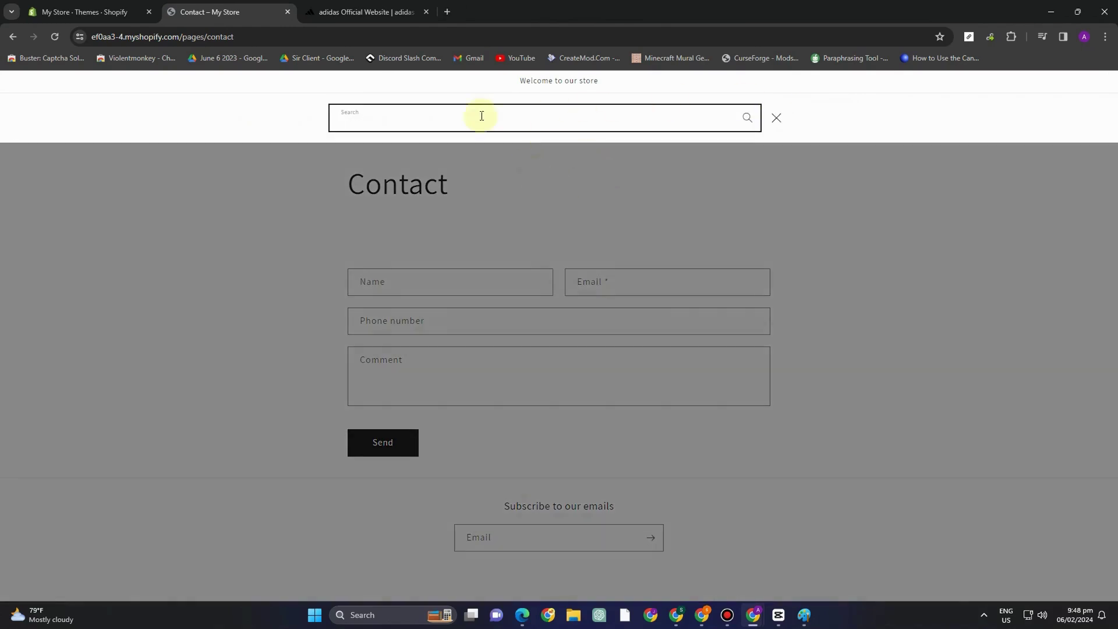
{"action": "left_click", "coordinate": [780, 127]}
{"action": "left_click", "coordinate": [867, 118]}
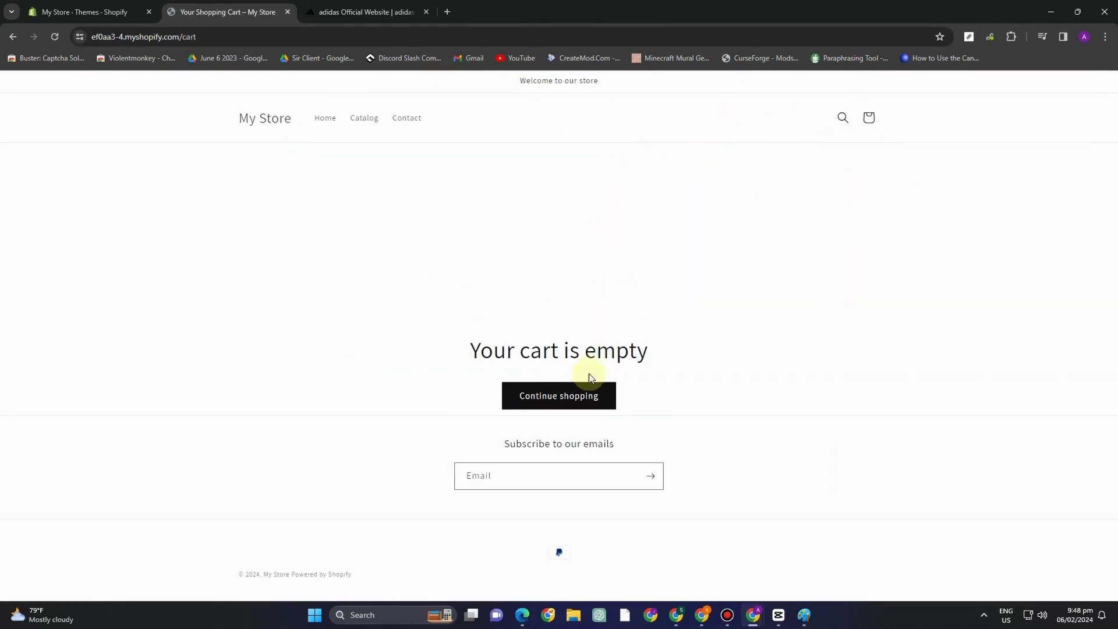
{"action": "left_click", "coordinate": [559, 399]}
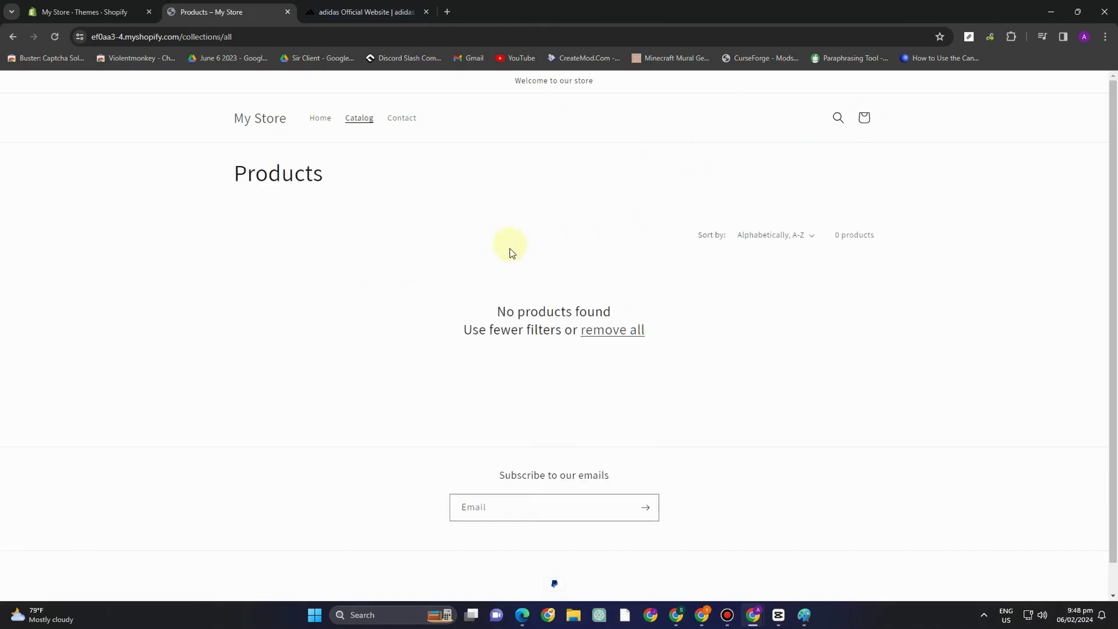
{"action": "scroll", "coordinate": [603, 374], "scroll_direction": "down", "scroll_amount": 1}
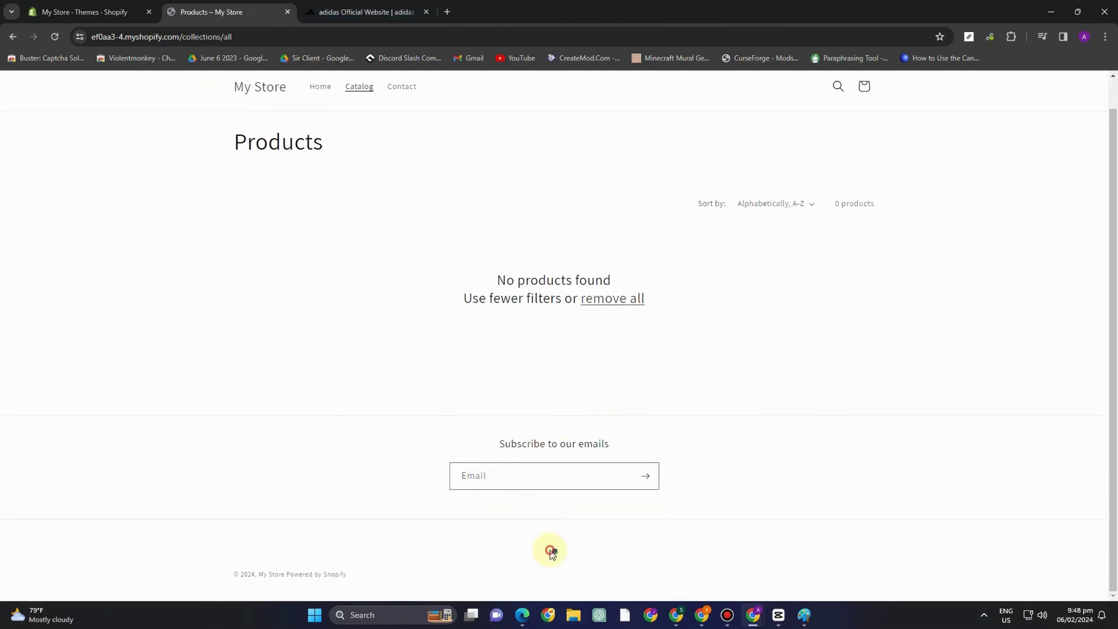
{"action": "left_click", "coordinate": [609, 472]}
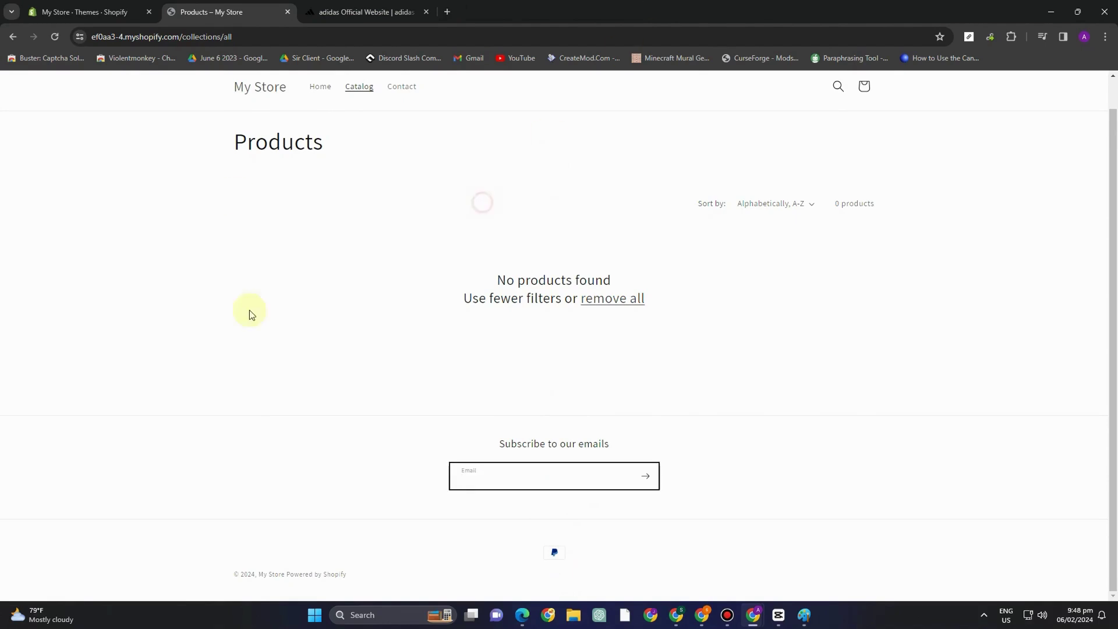
{"action": "left_click", "coordinate": [250, 87]}
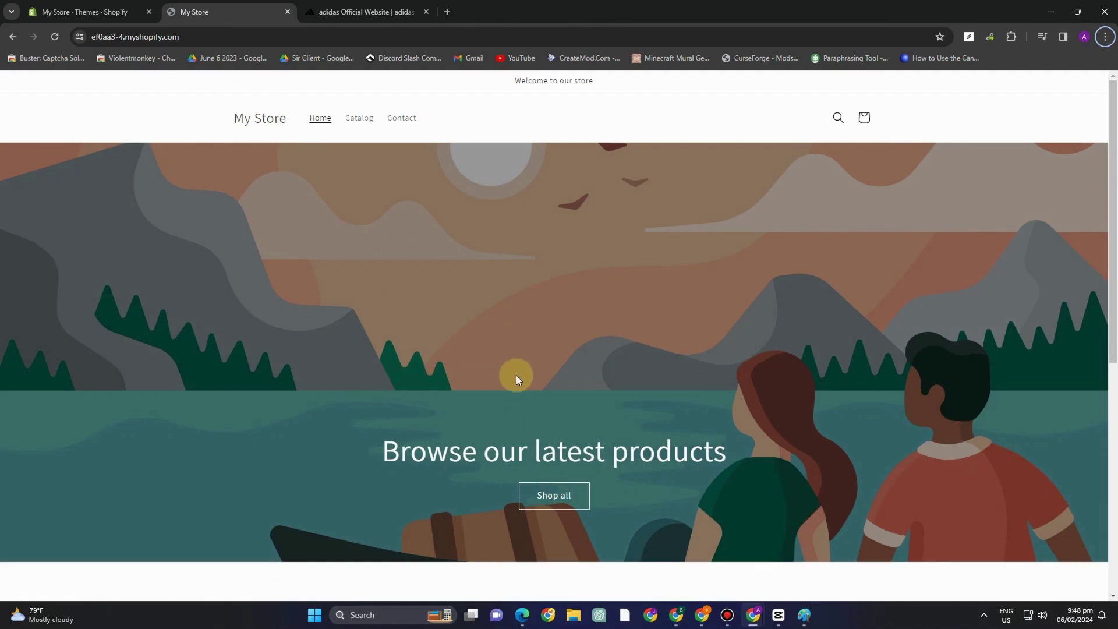
Return to the Shopify admin and look through the popular free themes offered below the theme library.
{"action": "left_click", "coordinate": [108, 12]}
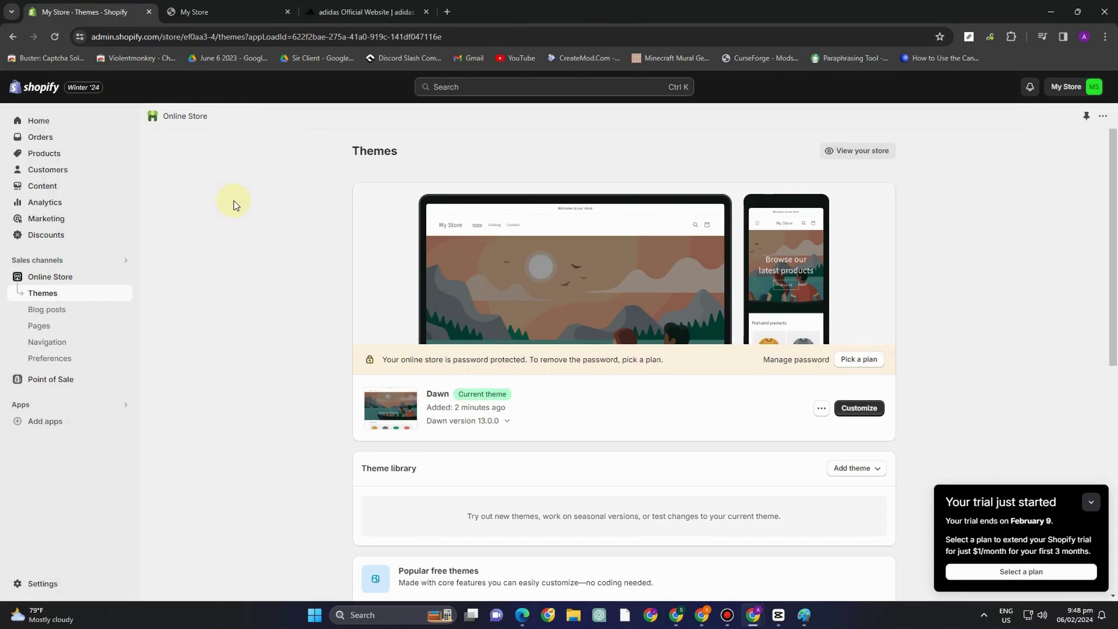
{"action": "scroll", "coordinate": [624, 452], "scroll_direction": "down", "scroll_amount": 6}
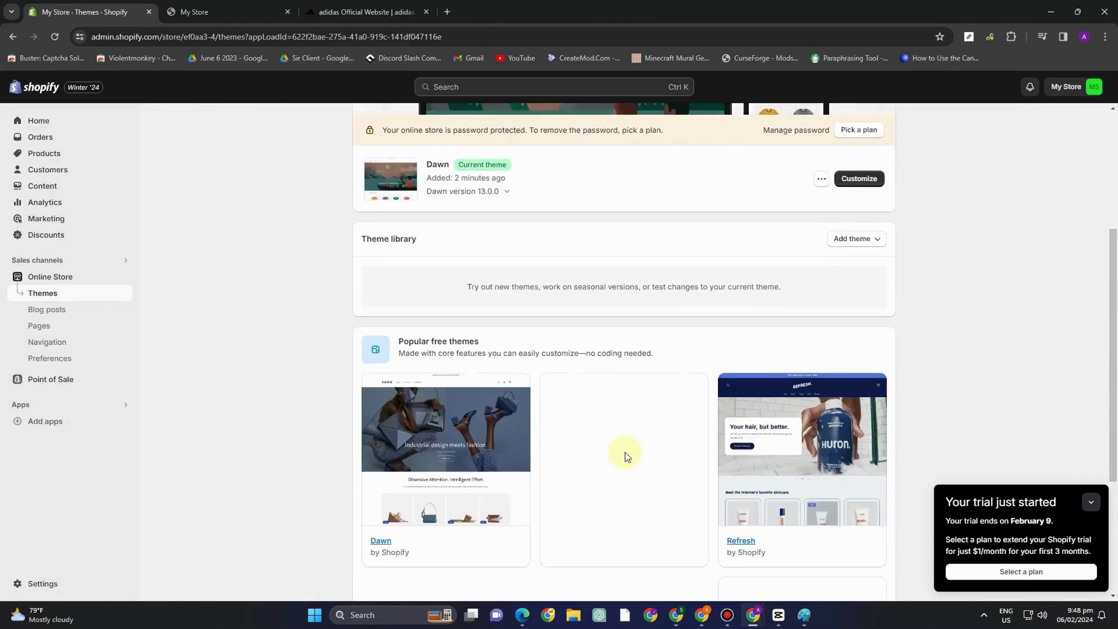
{"action": "scroll", "coordinate": [664, 416], "scroll_direction": "down", "scroll_amount": 2}
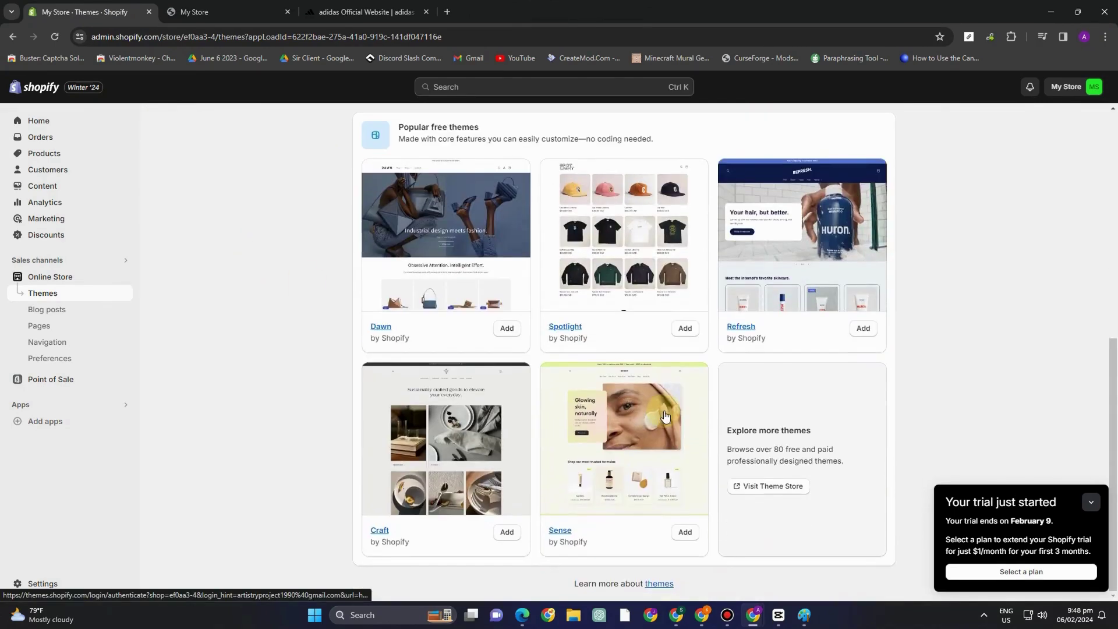
{"action": "scroll", "coordinate": [719, 460], "scroll_direction": "up", "scroll_amount": 4}
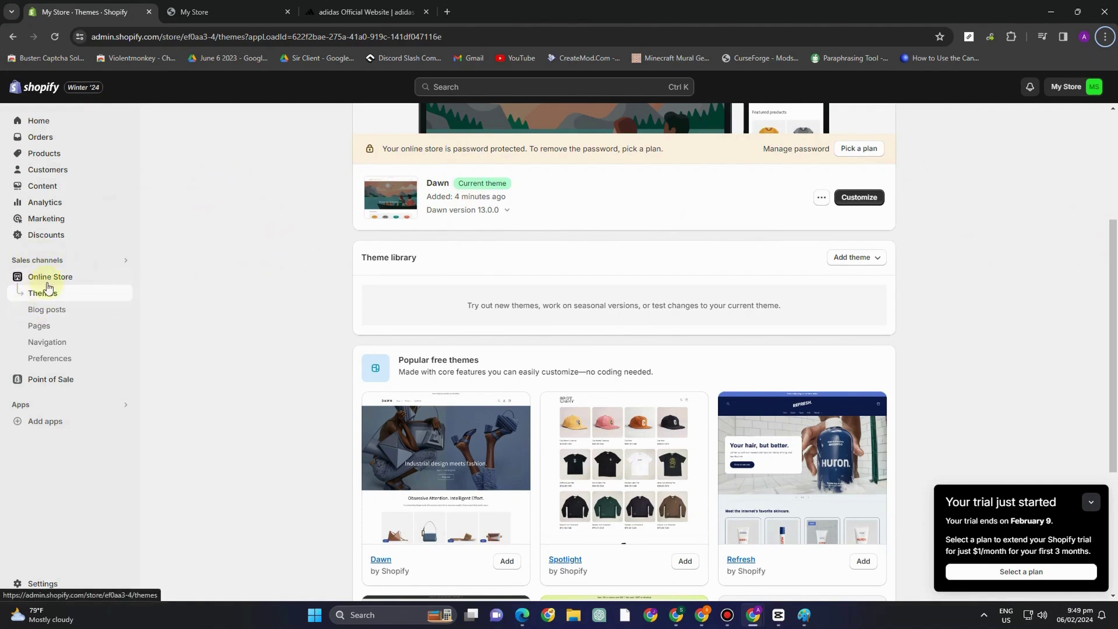
Go to the online store's navigation settings and open the Footer menu in a new browser tab.
{"action": "left_click", "coordinate": [49, 347]}
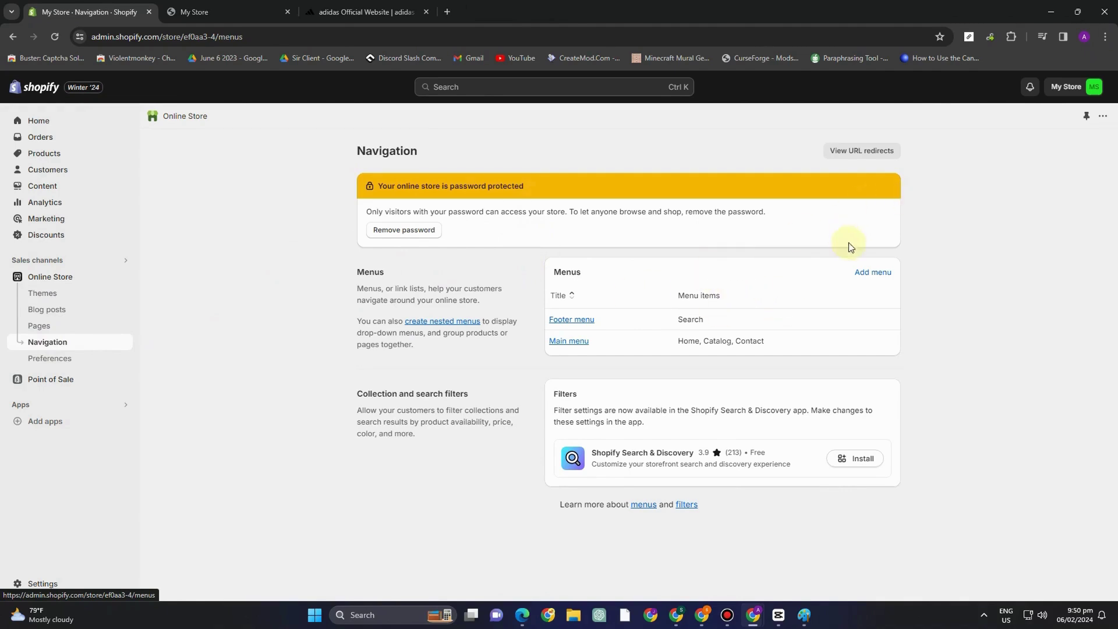
{"action": "right_click", "coordinate": [574, 322]}
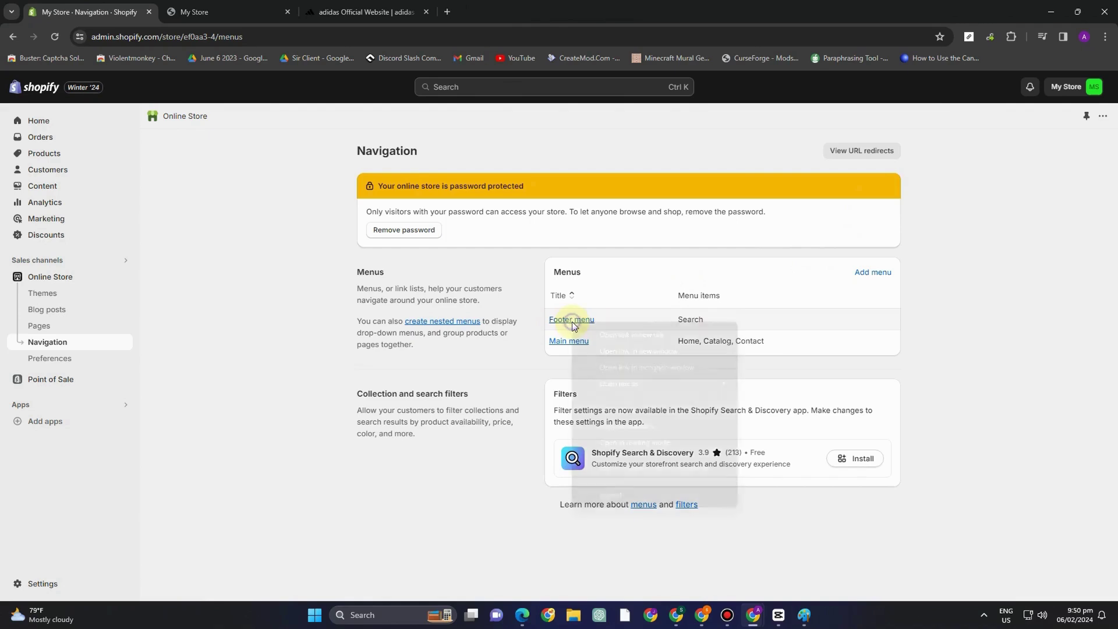
{"action": "left_click", "coordinate": [601, 333]}
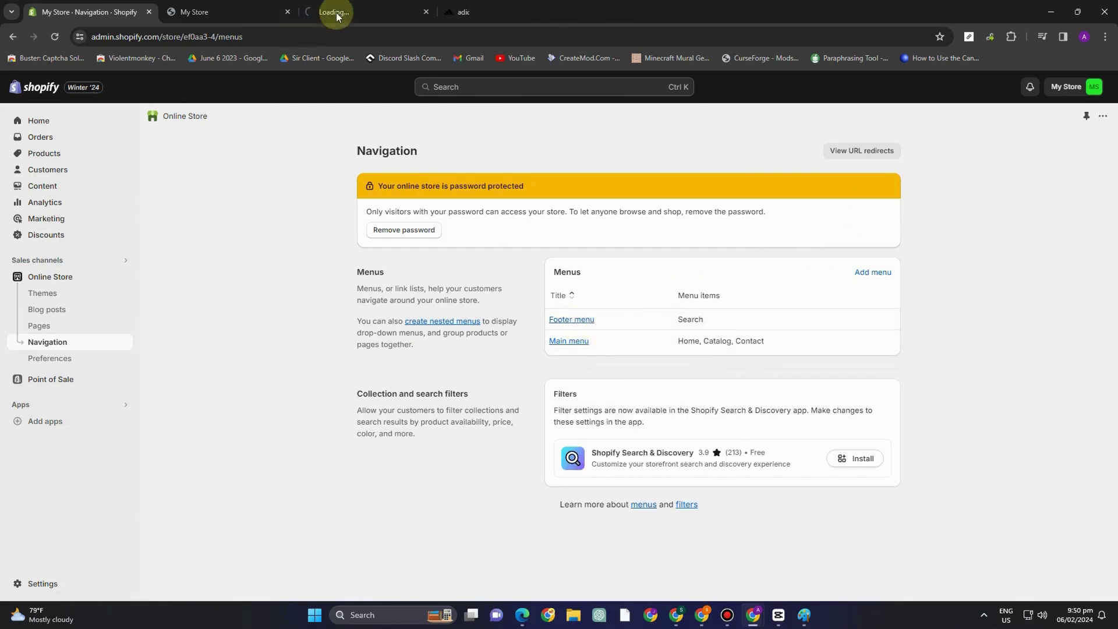
Check the Footer menu's items, then look over the storefront's home page down to its footer.
{"action": "left_click", "coordinate": [369, 10]}
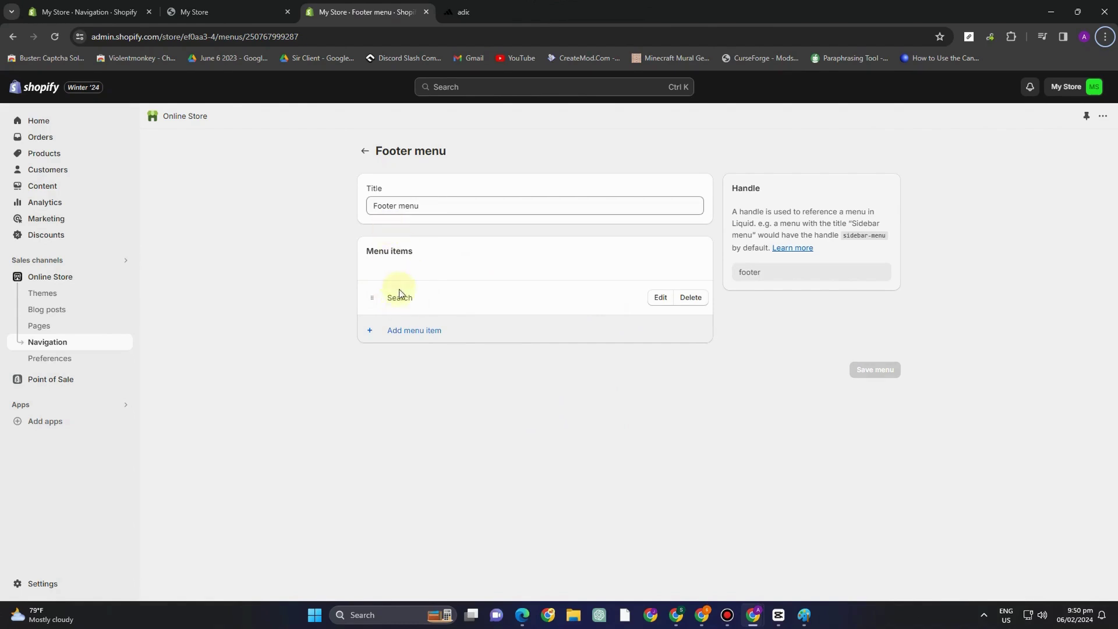
{"action": "left_click", "coordinate": [239, 11]}
{"action": "scroll", "coordinate": [525, 292], "scroll_direction": "down", "scroll_amount": 3}
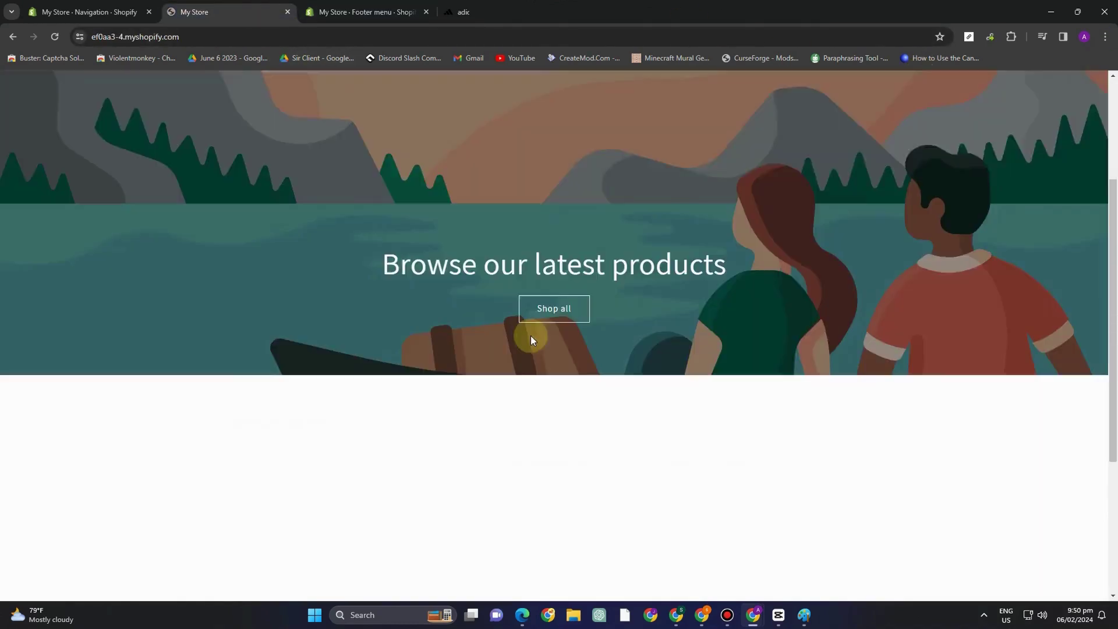
{"action": "scroll", "coordinate": [530, 335], "scroll_direction": "down", "scroll_amount": 4}
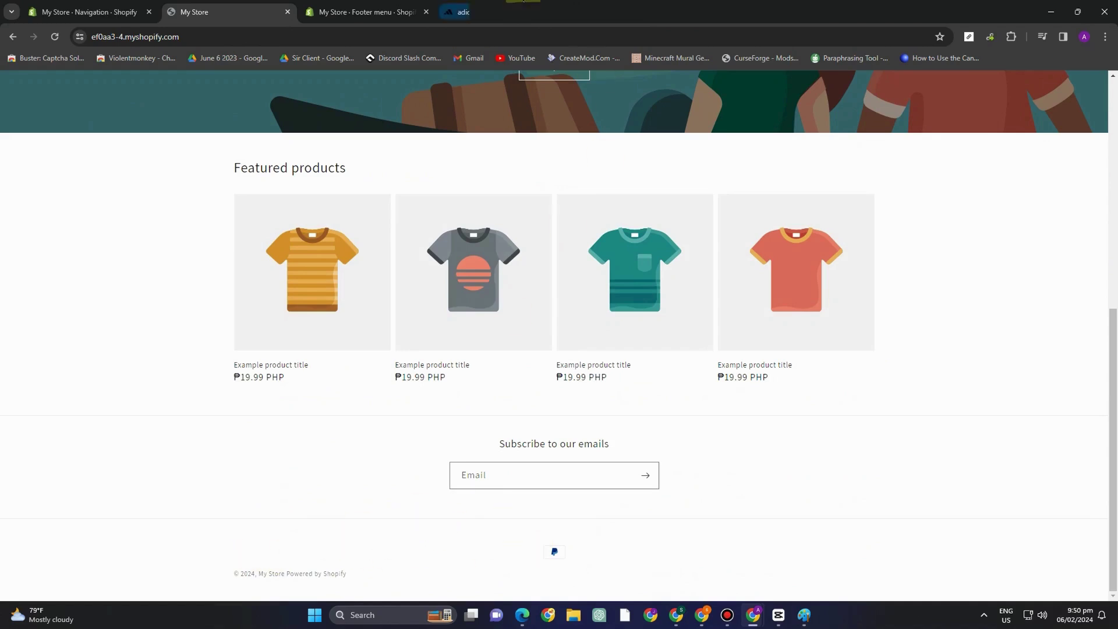
Open the Main menu from the navigation settings, compare its items with the Footer menu, and view the live storefront.
{"action": "left_click", "coordinate": [361, 12]}
{"action": "left_click", "coordinate": [103, 18]}
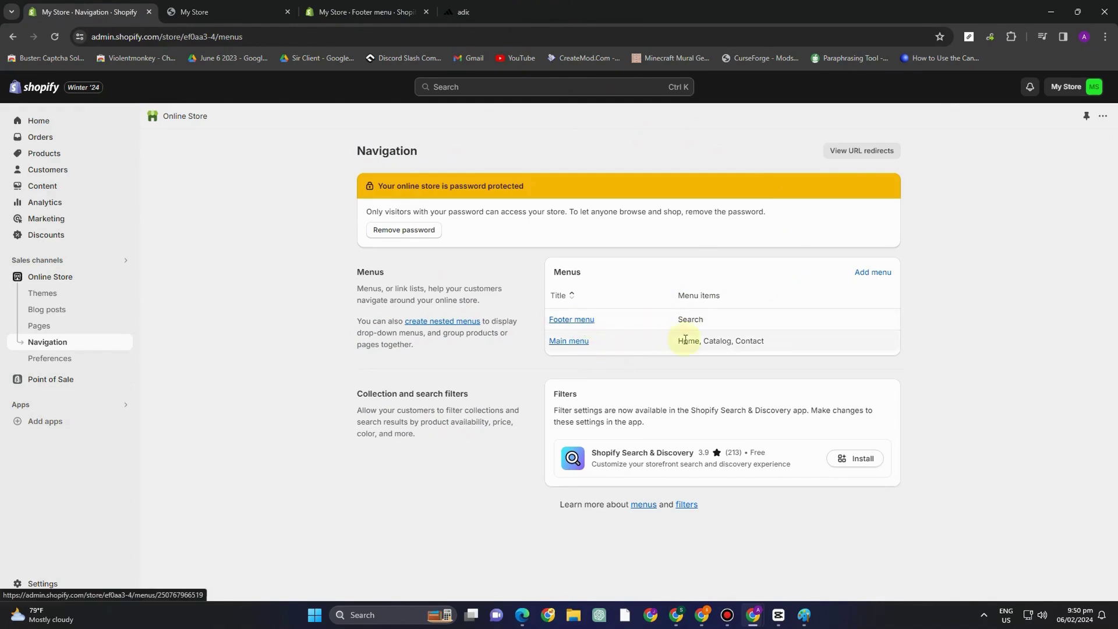
{"action": "left_click", "coordinate": [578, 344]}
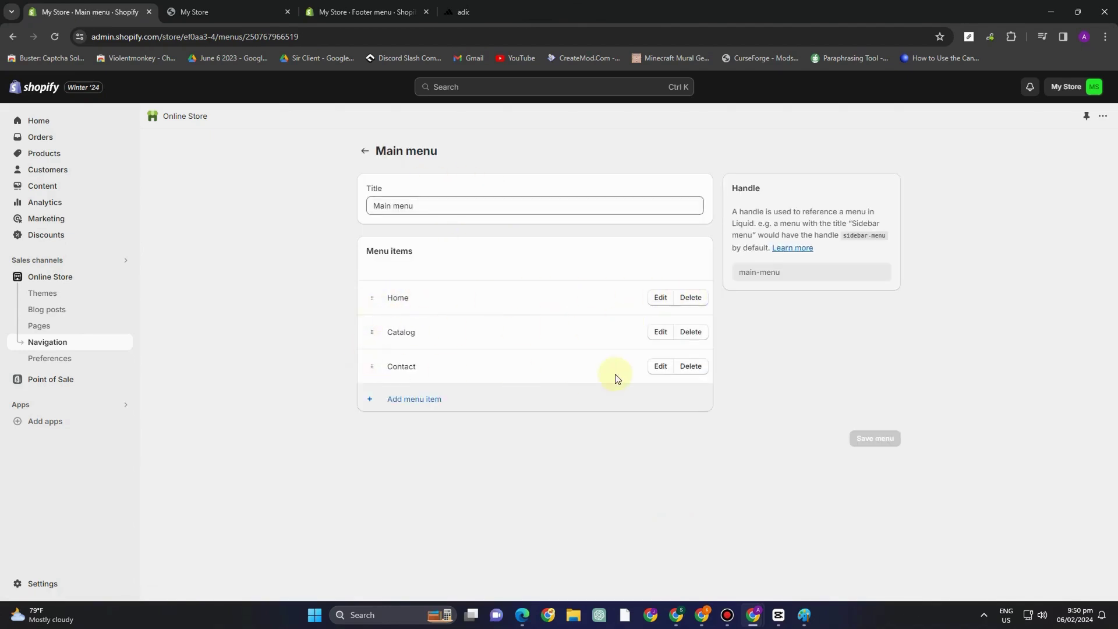
{"action": "left_click", "coordinate": [339, 8]}
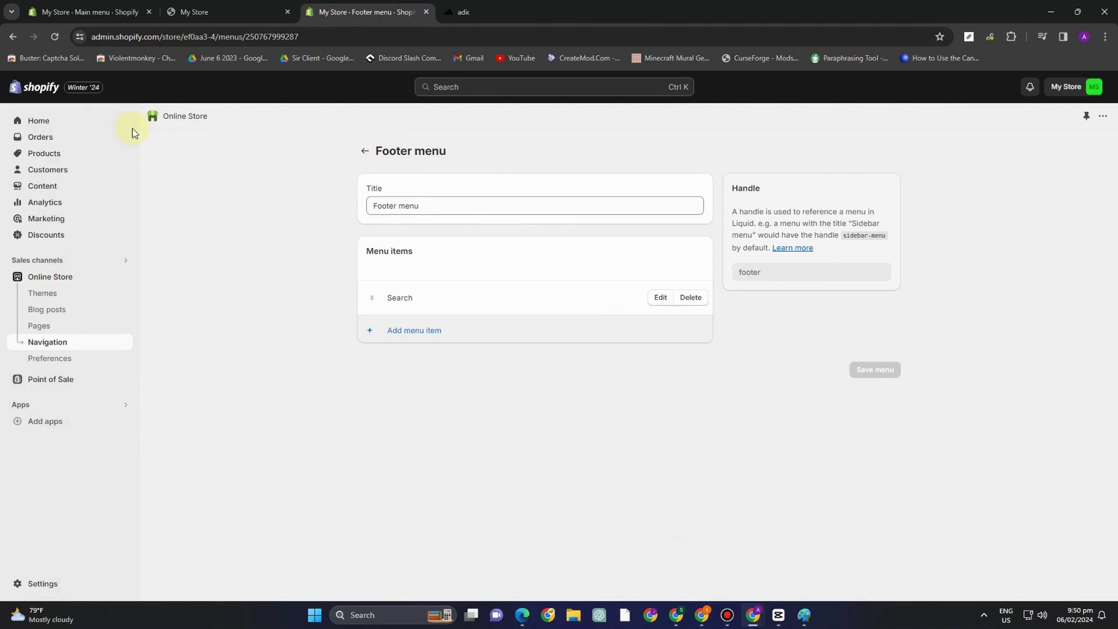
{"action": "left_click", "coordinate": [122, 276]}
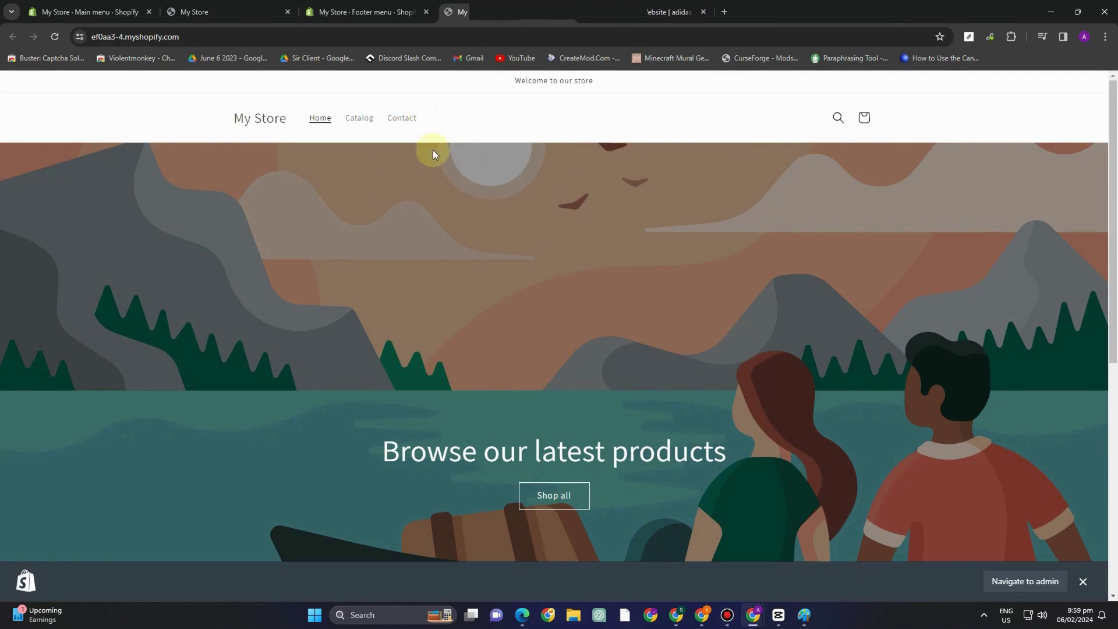
Return to the Main menu through the admin's navigation settings and start a new menu item named Products.
{"action": "left_click", "coordinate": [126, 12]}
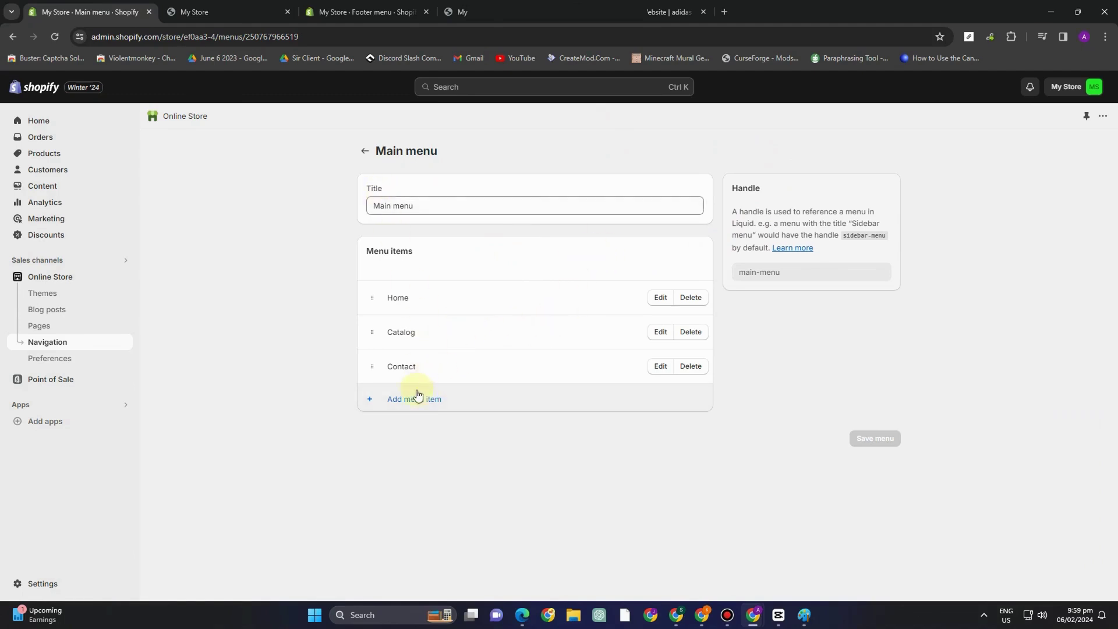
{"action": "left_click", "coordinate": [75, 344]}
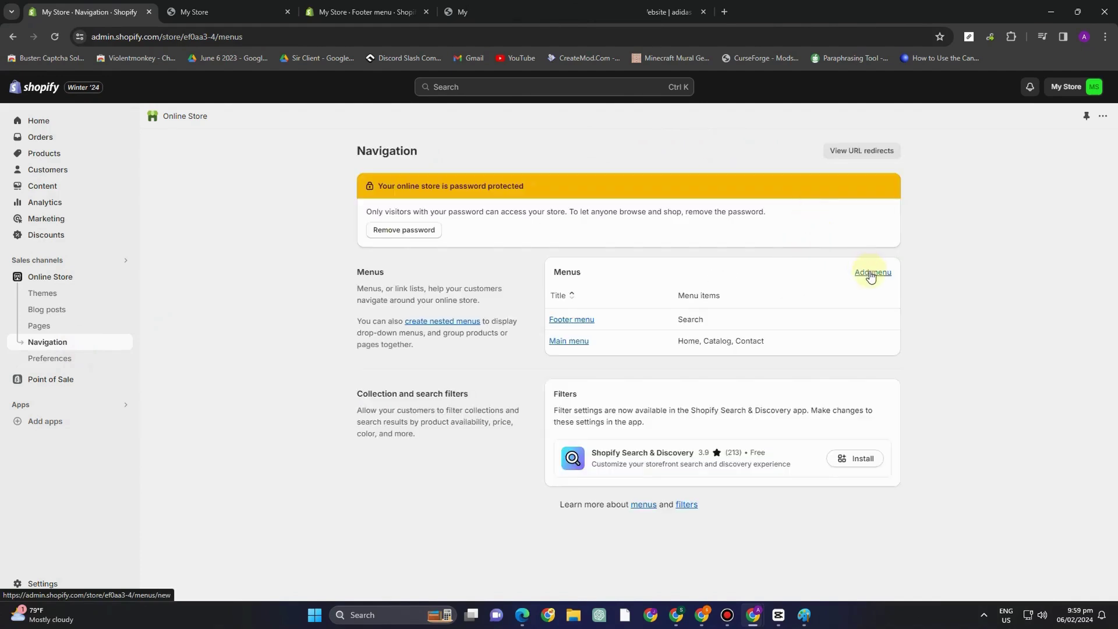
{"action": "left_click", "coordinate": [578, 342]}
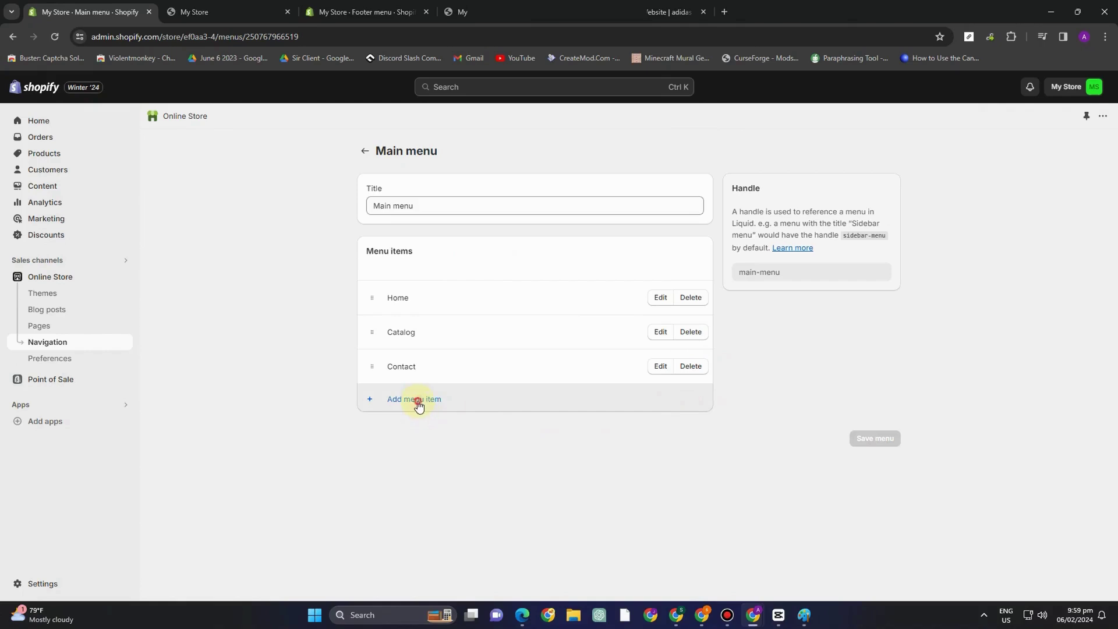
{"action": "left_click", "coordinate": [418, 402]}
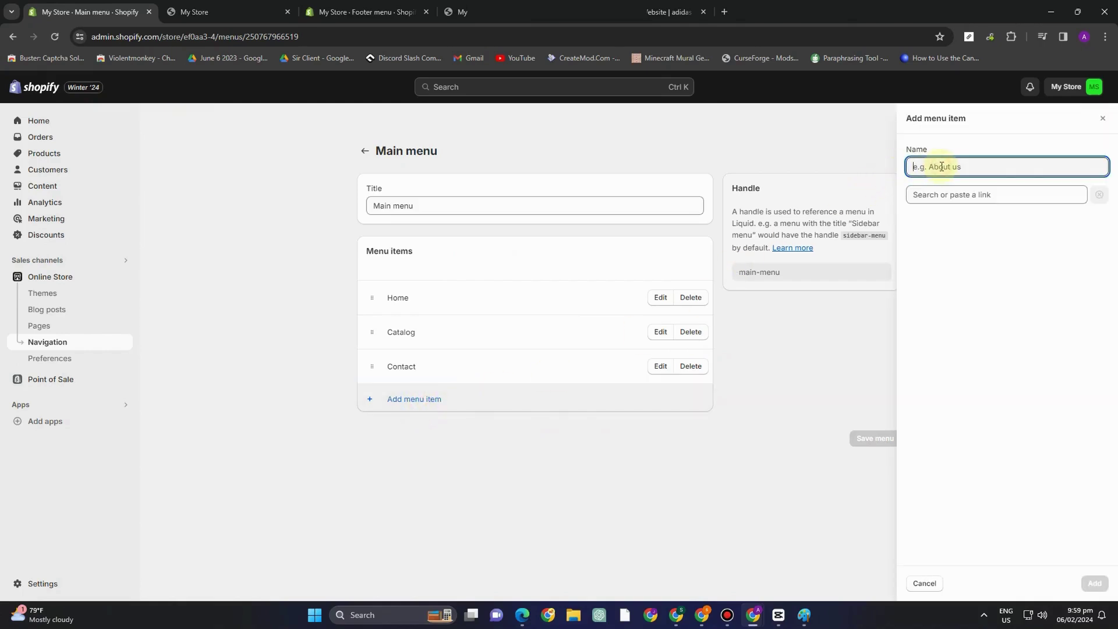
{"action": "type", "text": "Products"}
Link the Products item to All products, add it to the Main menu, and save the menu.
{"action": "left_click", "coordinate": [1096, 584]}
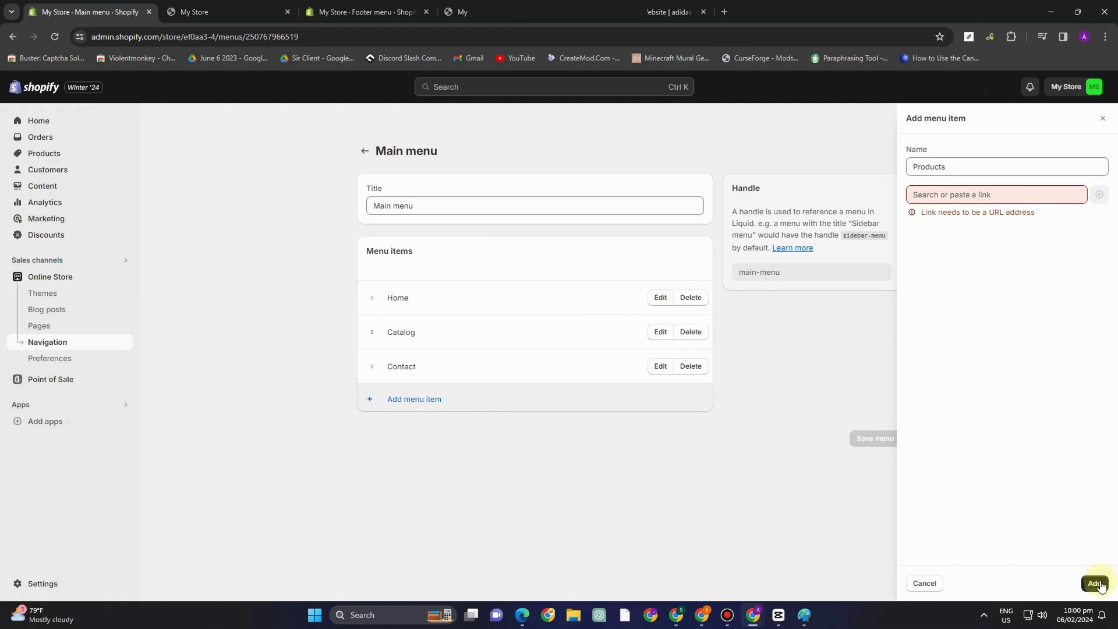
{"action": "left_click", "coordinate": [960, 194]}
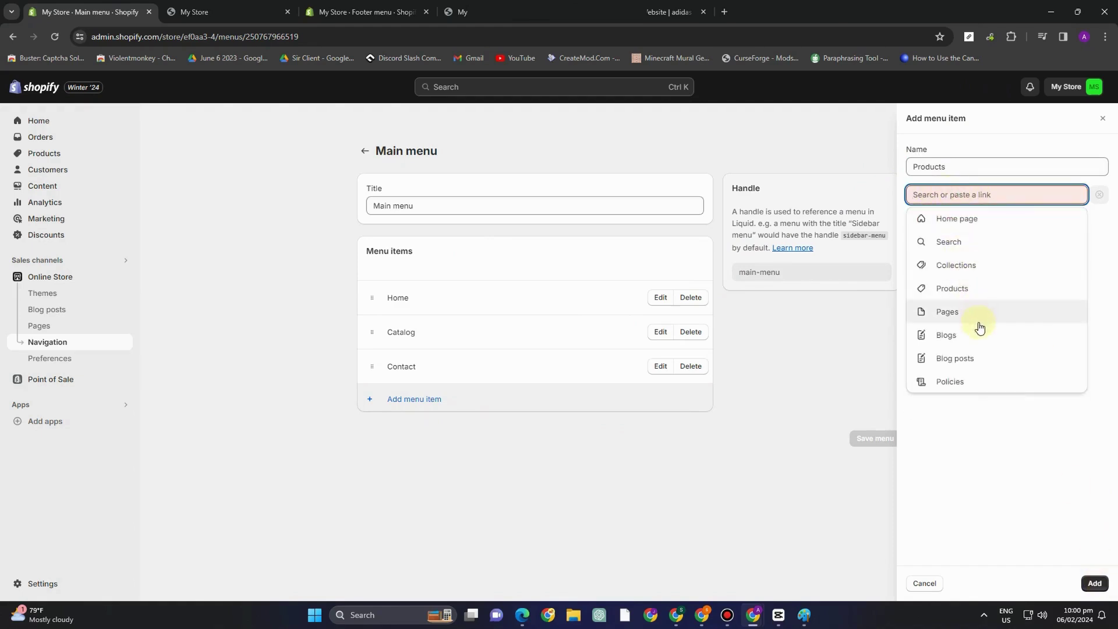
{"action": "left_click", "coordinate": [962, 290]}
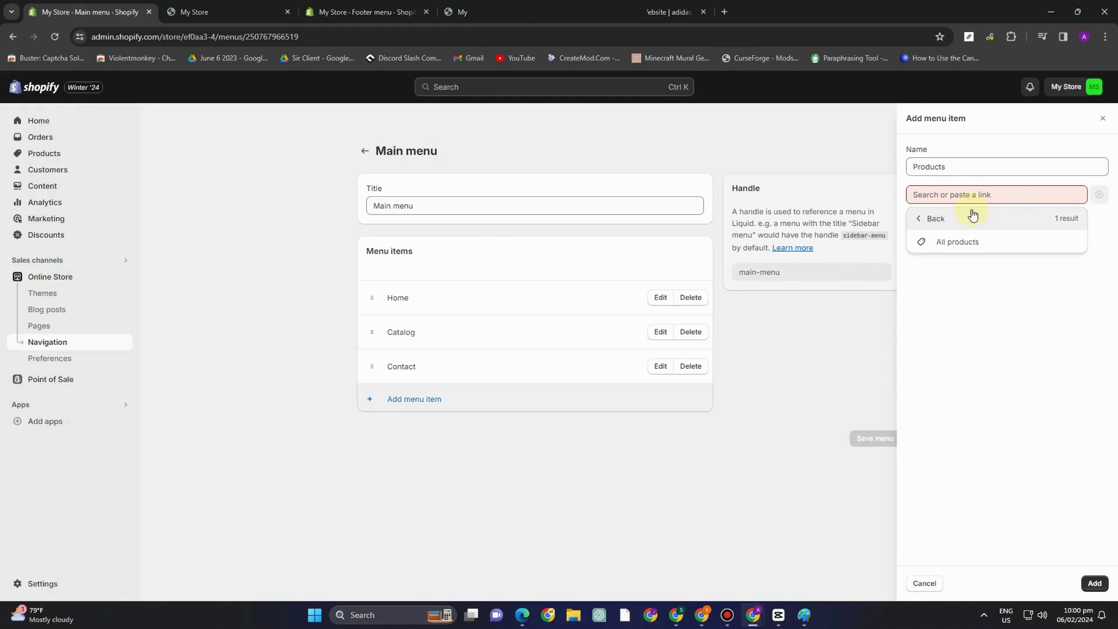
{"action": "left_click", "coordinate": [984, 243]}
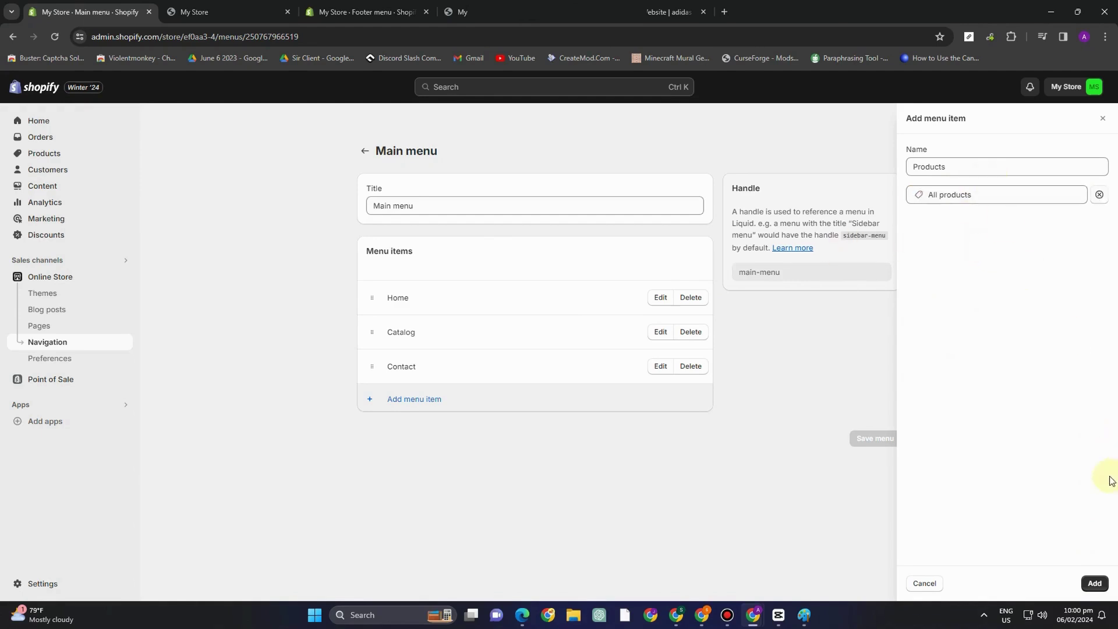
{"action": "left_click", "coordinate": [1095, 583]}
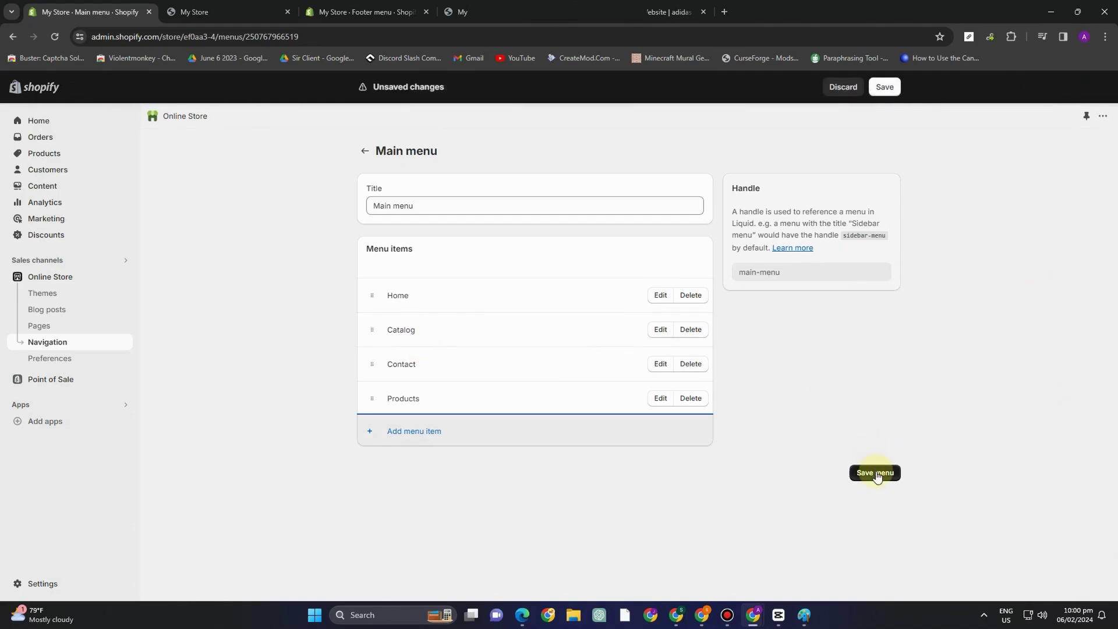
{"action": "left_click", "coordinate": [884, 88]}
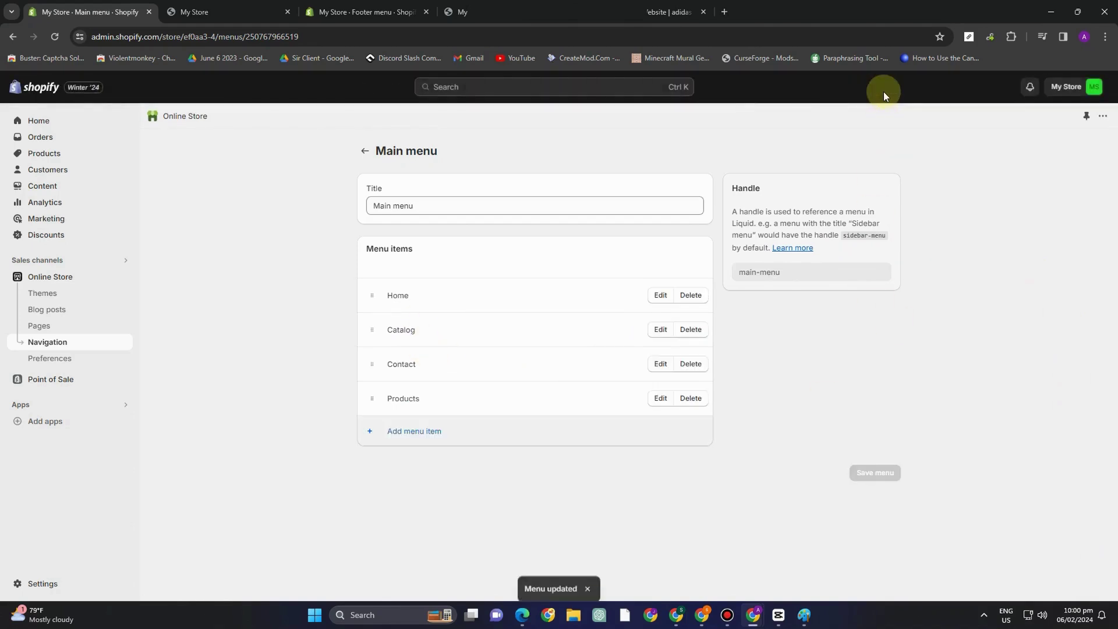
Reload the storefront to check its header navigation and open the Products page.
{"action": "left_click", "coordinate": [216, 5]}
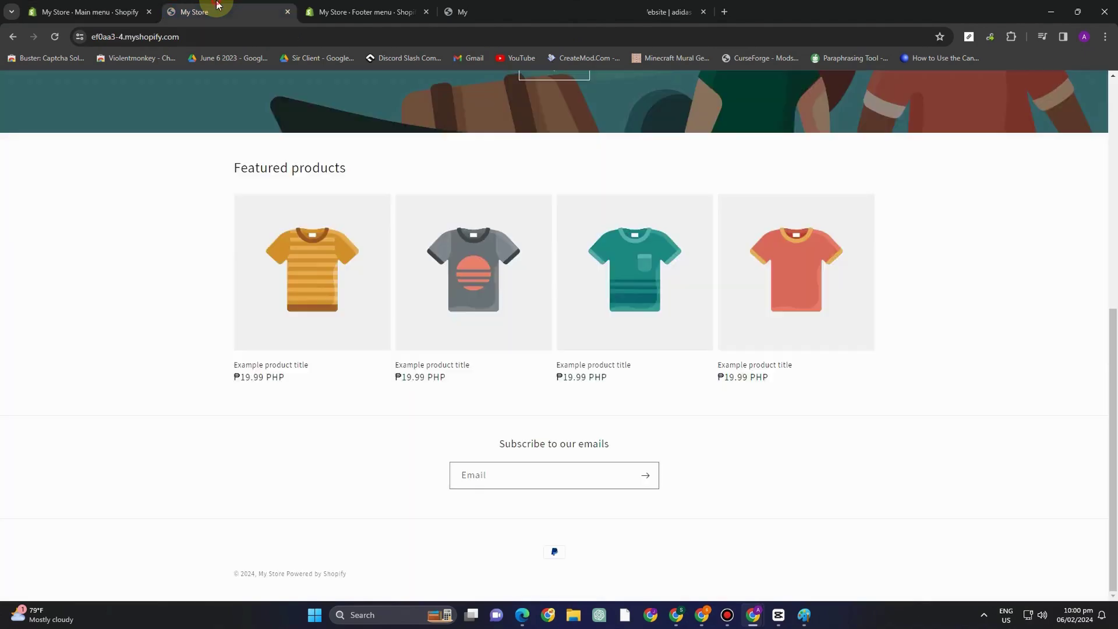
{"action": "left_click", "coordinate": [55, 37]}
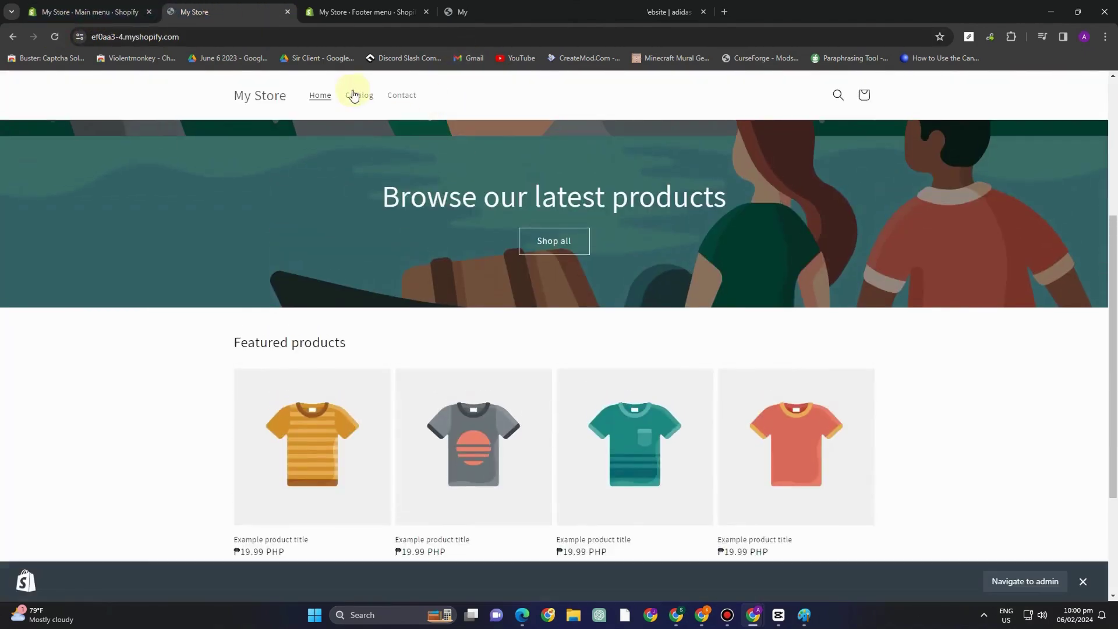
{"action": "left_click", "coordinate": [55, 36]}
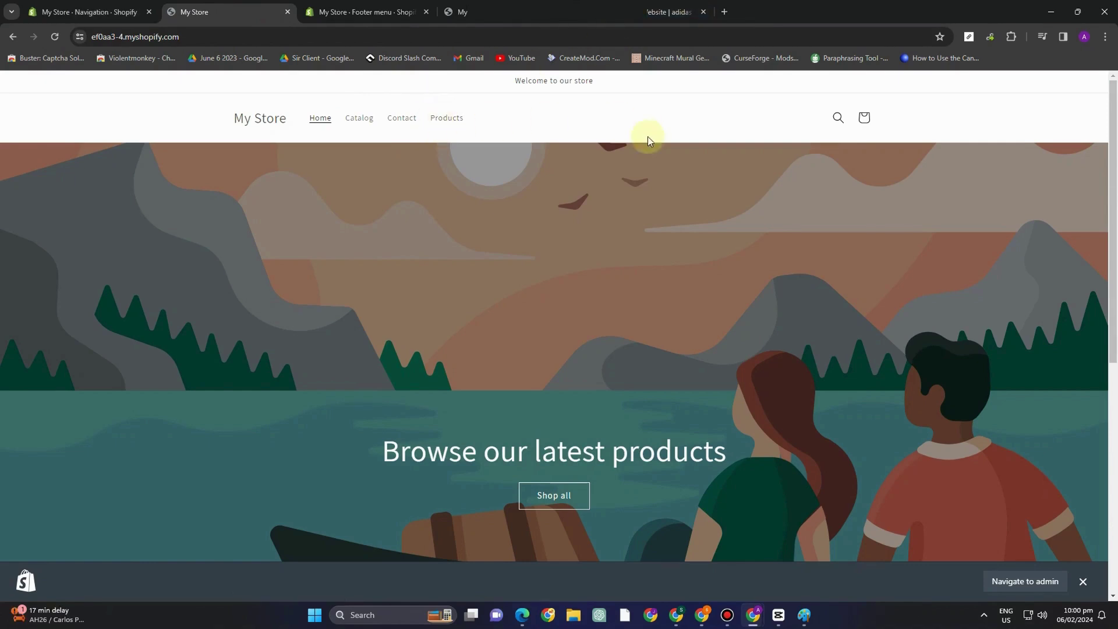
{"action": "left_click", "coordinate": [445, 120]}
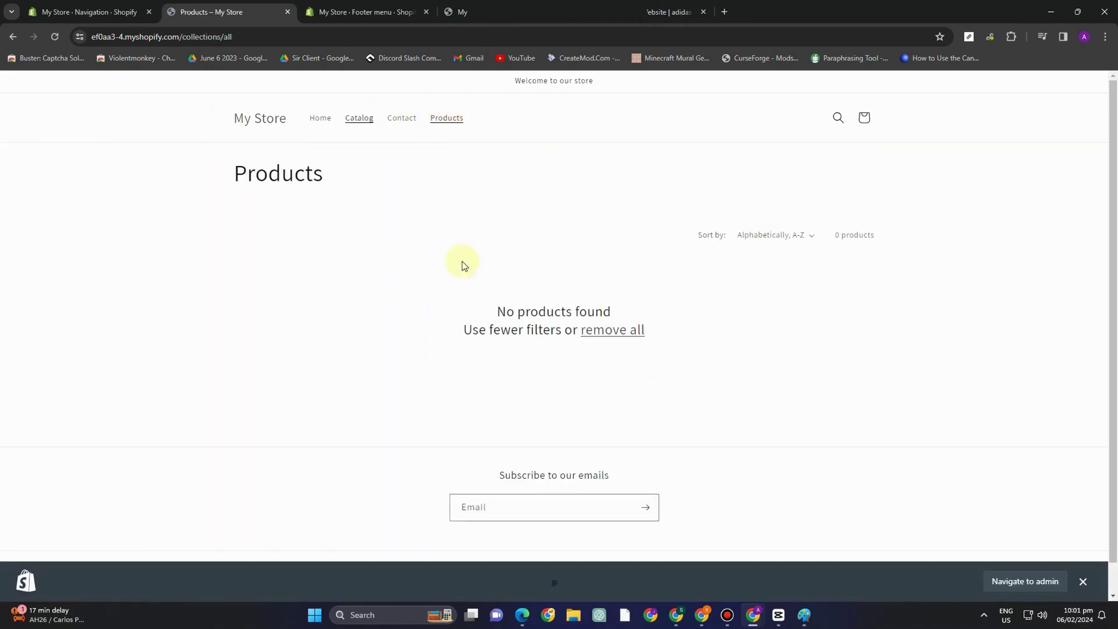
Return to the admin's Main menu and start a new menu item named Perfect Collection.
{"action": "left_click", "coordinate": [81, 12]}
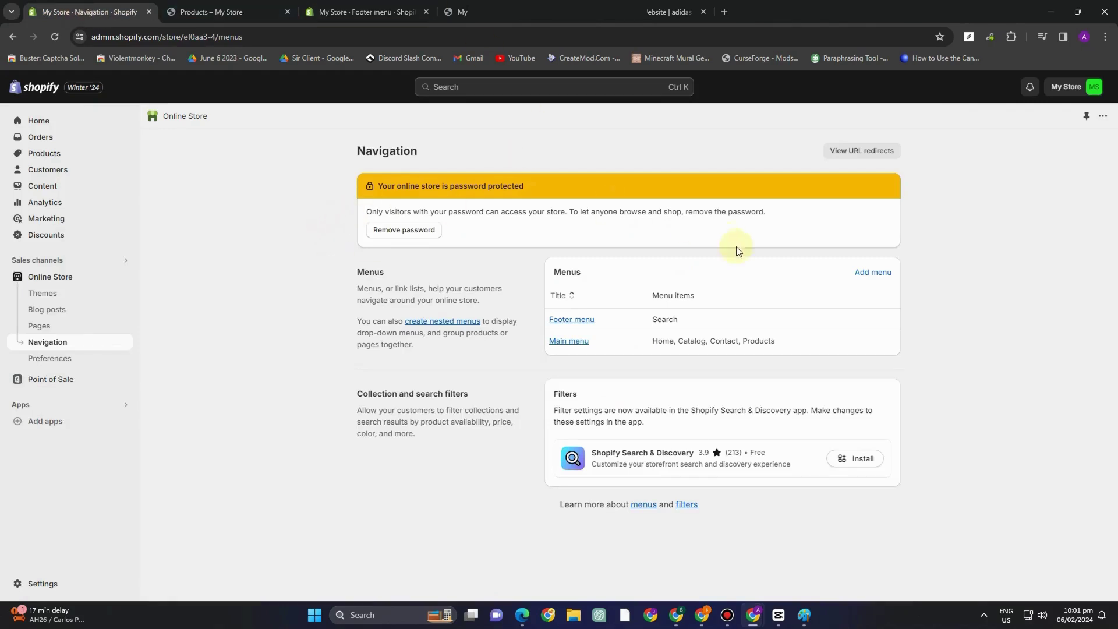
{"action": "left_click", "coordinate": [568, 344]}
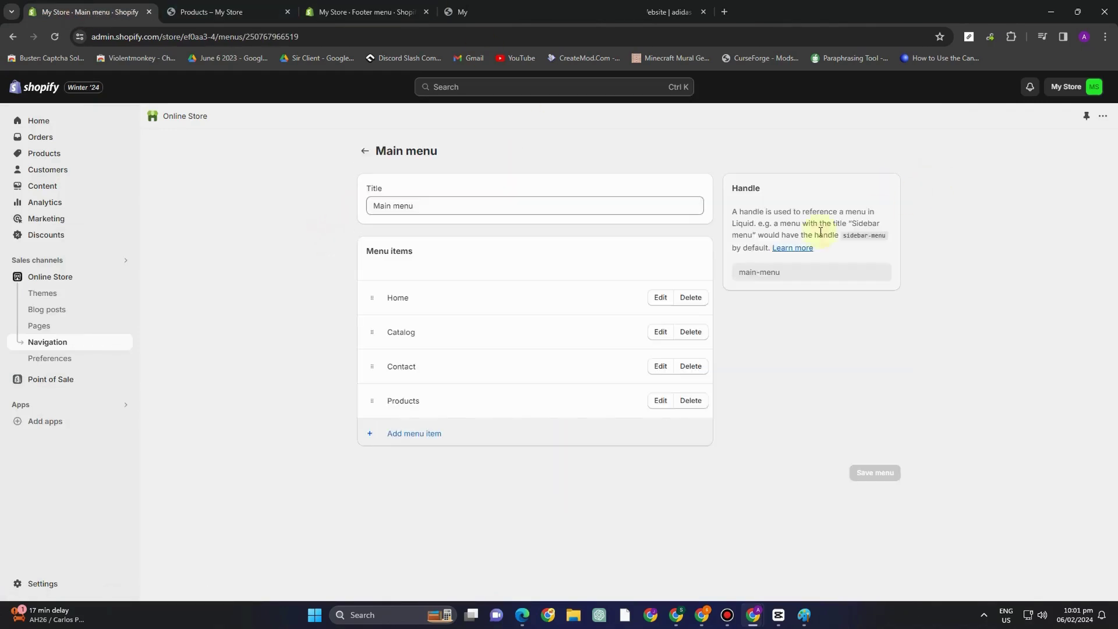
{"action": "left_click", "coordinate": [434, 434]}
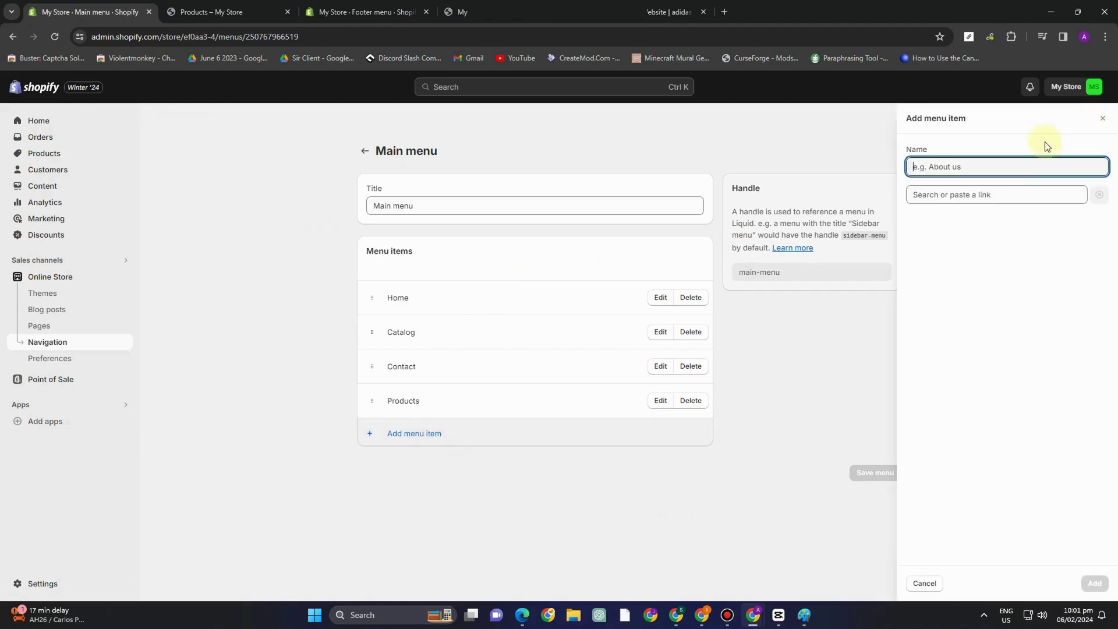
{"action": "left_click", "coordinate": [981, 197]}
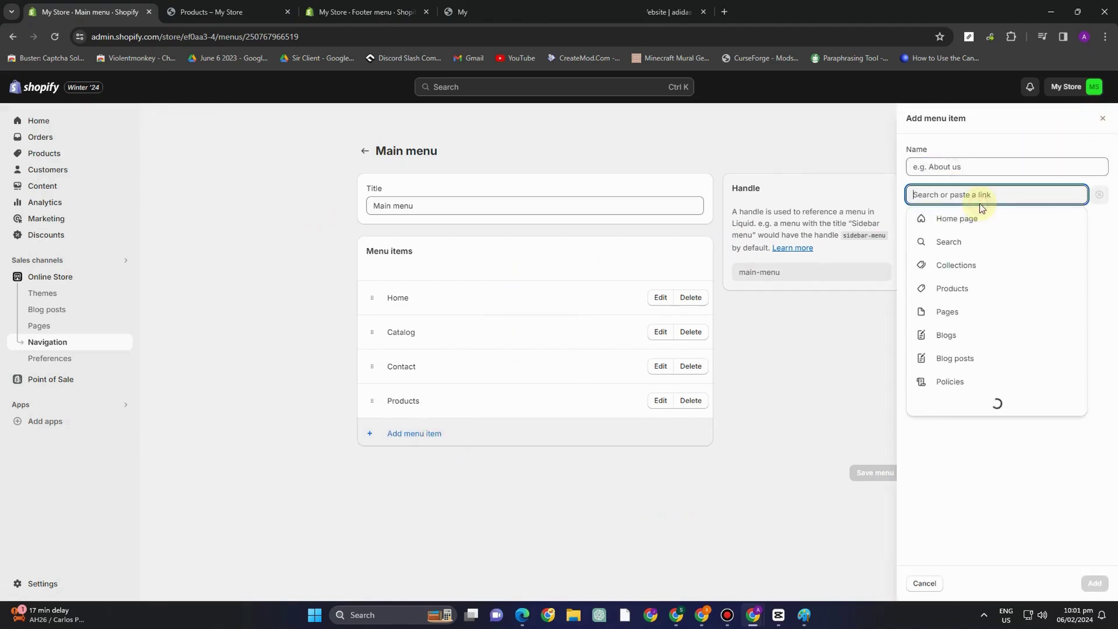
{"action": "left_click", "coordinate": [981, 269]}
{"action": "left_click", "coordinate": [960, 167]}
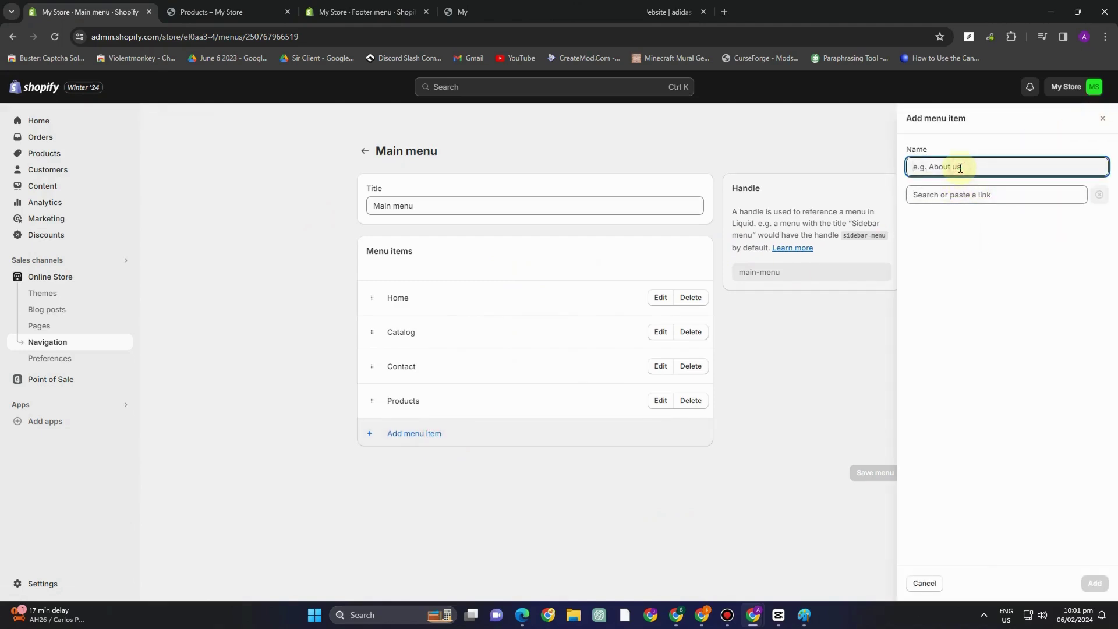
{"action": "type", "text": "B"}
{"action": "key", "text": "BackSpace"}
{"action": "type", "text": "PE"}
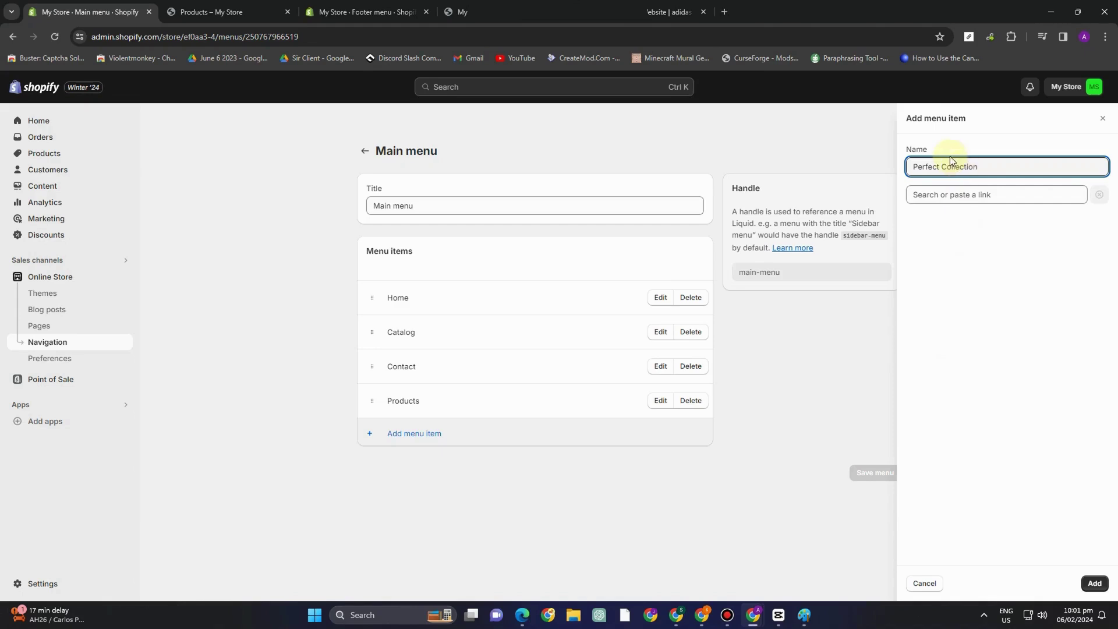
Link the Perfect Collection item to All collections, add it, save the Main menu, and return to the menu list.
{"action": "left_click", "coordinate": [948, 194]}
{"action": "left_click", "coordinate": [973, 265]}
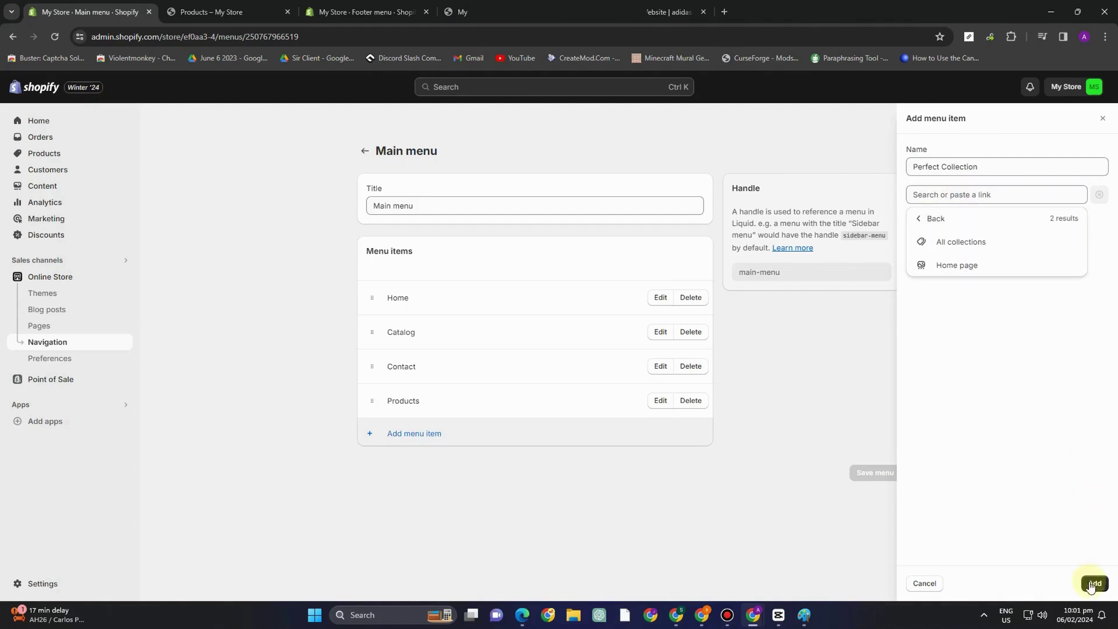
{"action": "left_click", "coordinate": [990, 242]}
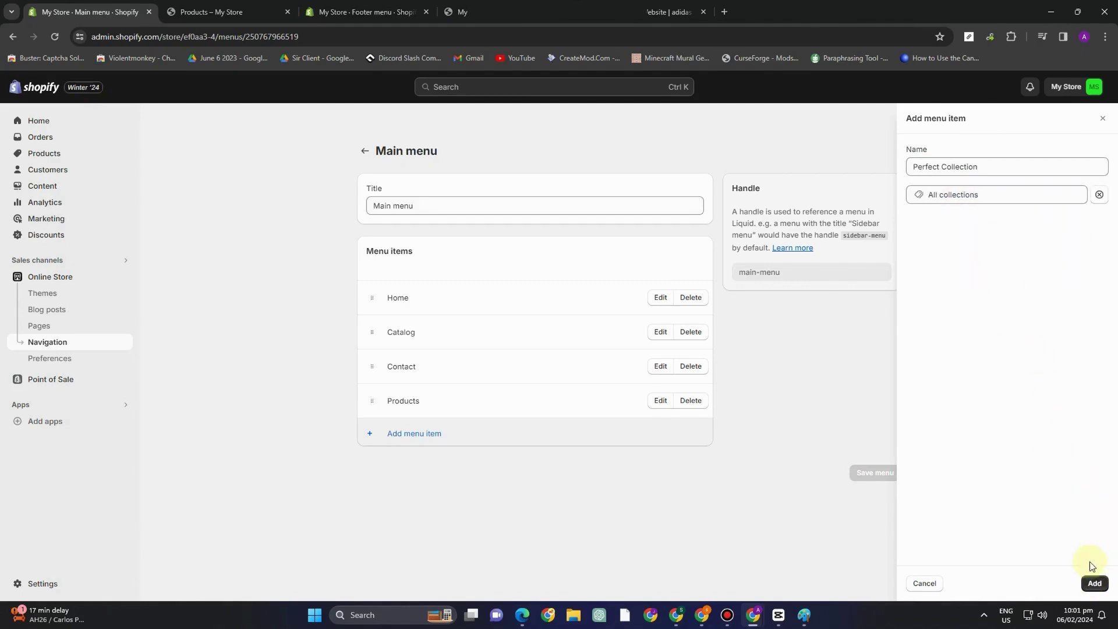
{"action": "left_click", "coordinate": [1100, 584]}
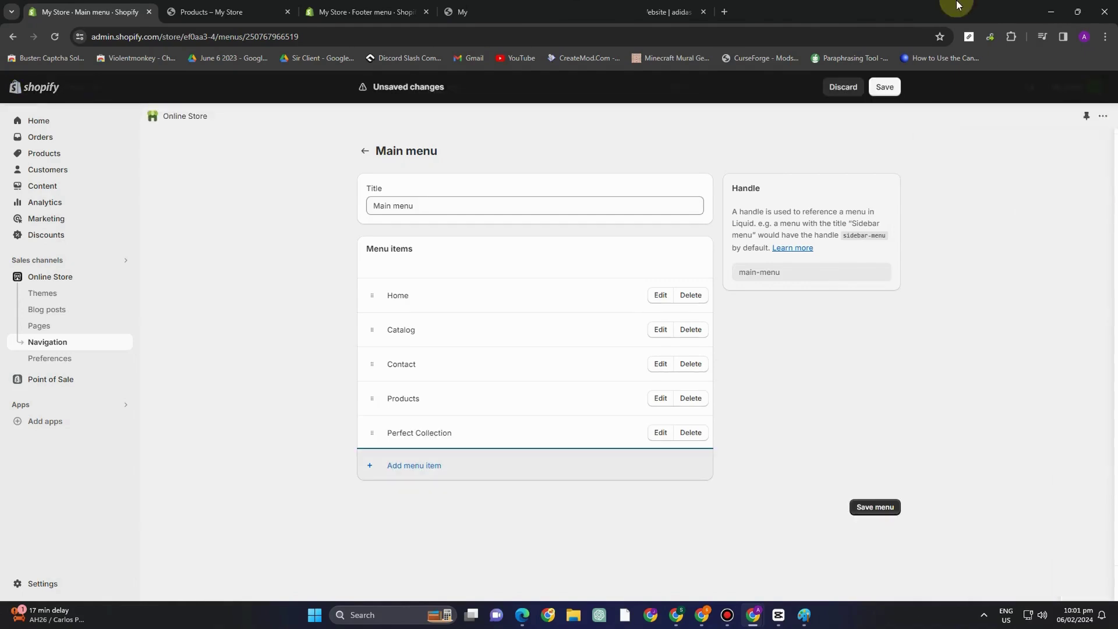
{"action": "left_click", "coordinate": [883, 87]}
{"action": "left_click", "coordinate": [368, 150]}
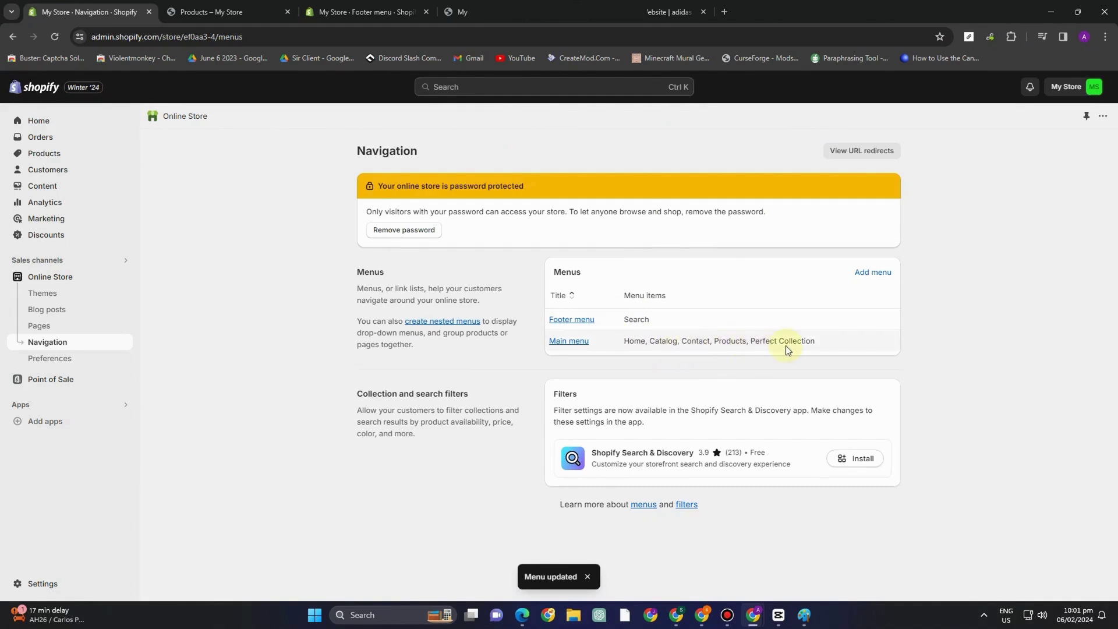
Open the Perfect Collection page on the storefront, look it over, and open its Home page collection.
{"action": "key", "text": "ctrl+Tab"}
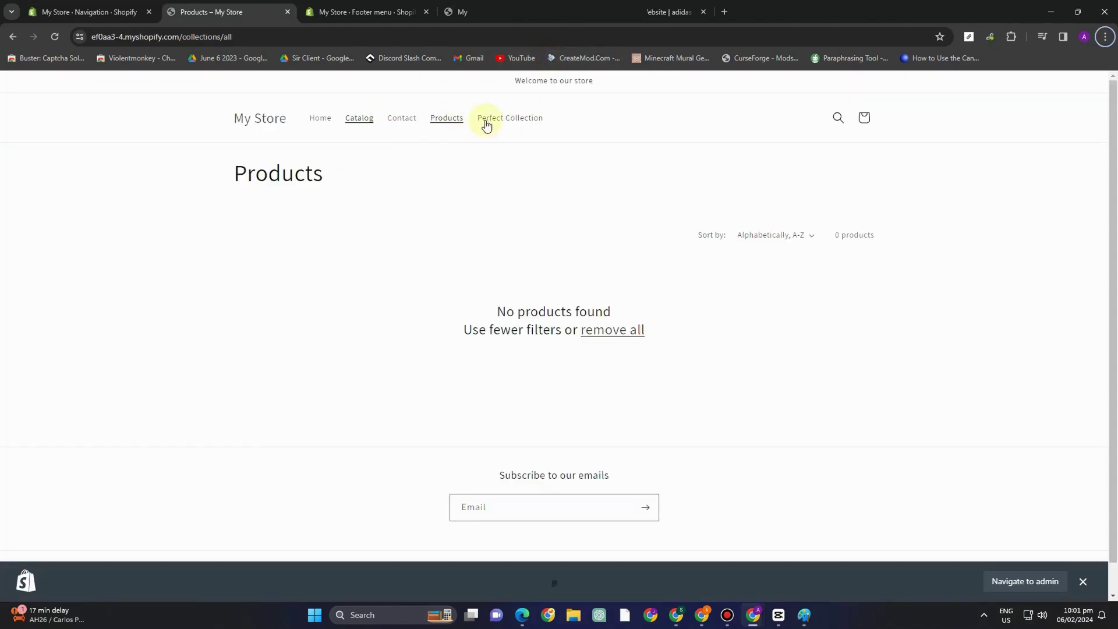
{"action": "left_click", "coordinate": [523, 120]}
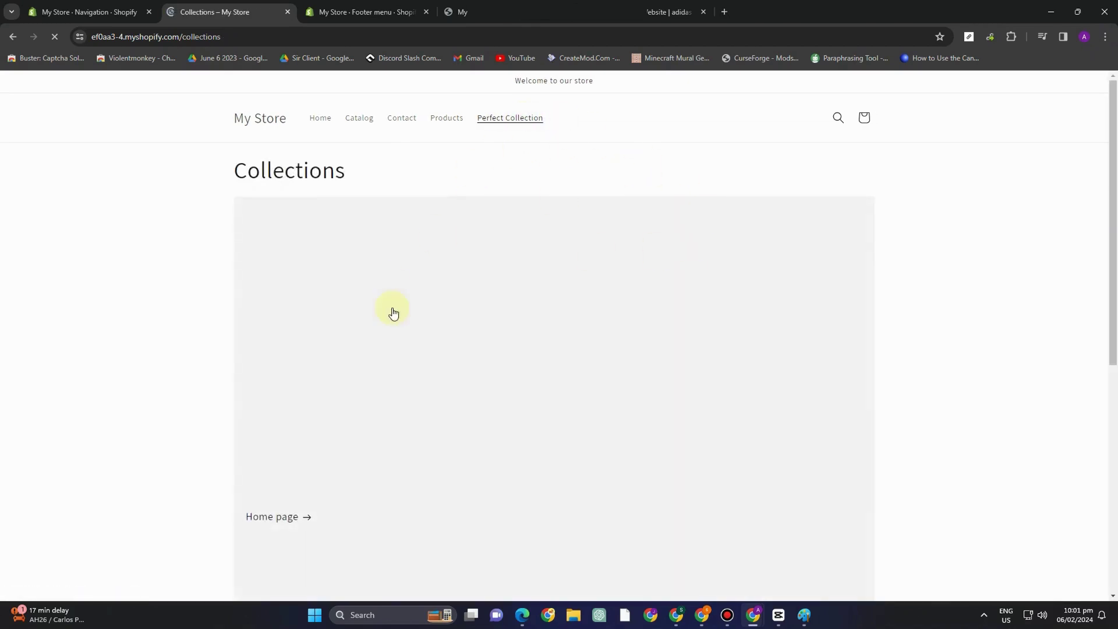
{"action": "scroll", "coordinate": [492, 324], "scroll_direction": "down", "scroll_amount": 4}
{"action": "scroll", "coordinate": [512, 335], "scroll_direction": "up", "scroll_amount": 5}
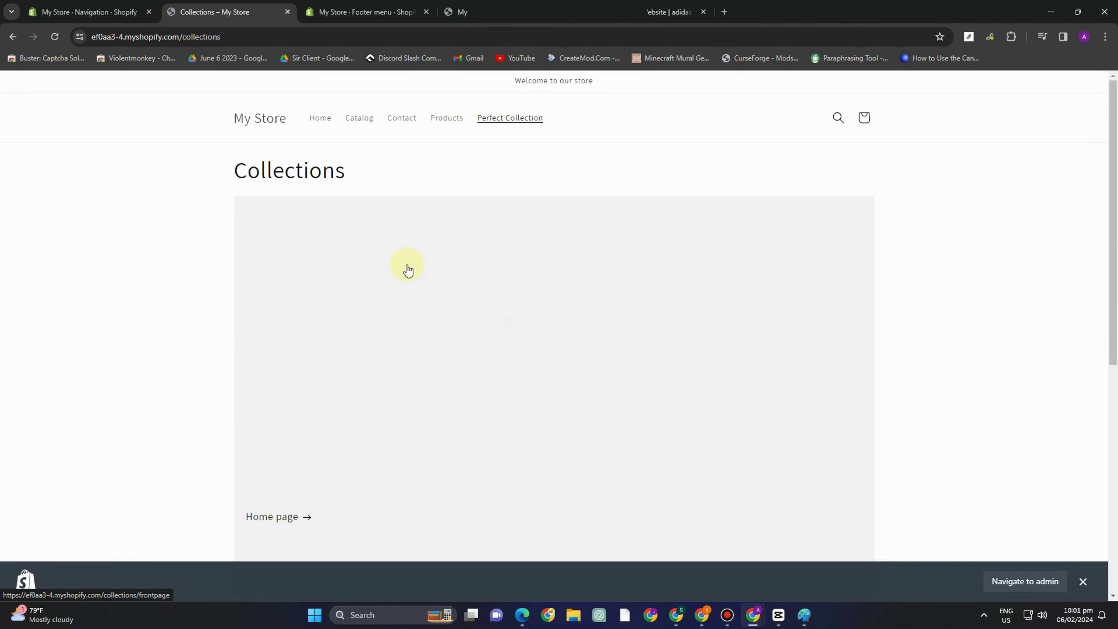
{"action": "left_click", "coordinate": [353, 323]}
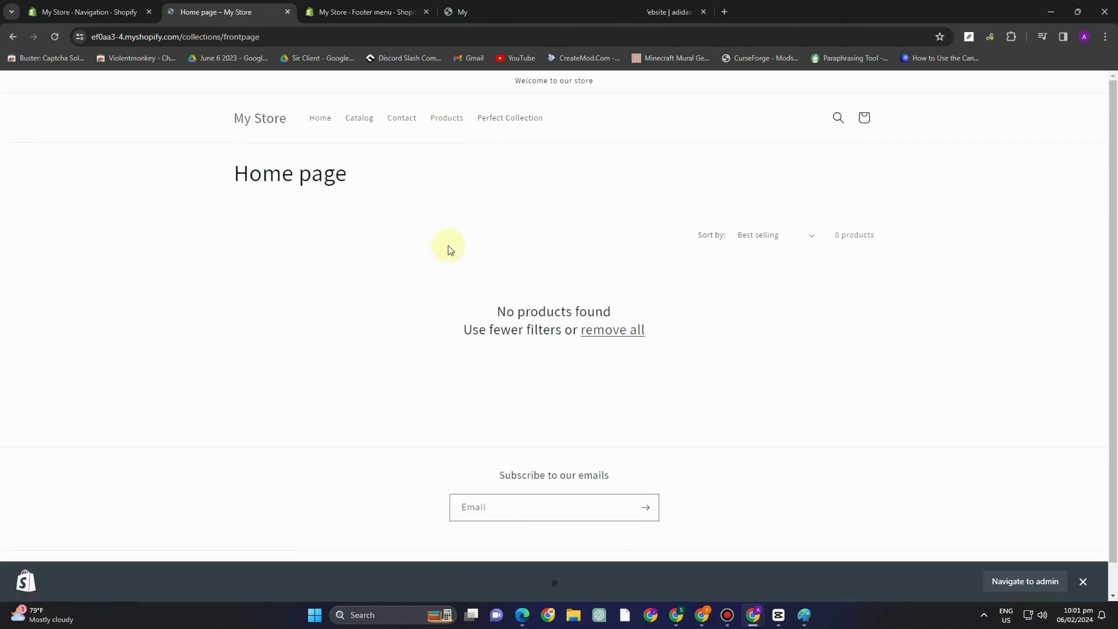
Reopen the Perfect Collection page on the storefront.
{"action": "left_click", "coordinate": [502, 119]}
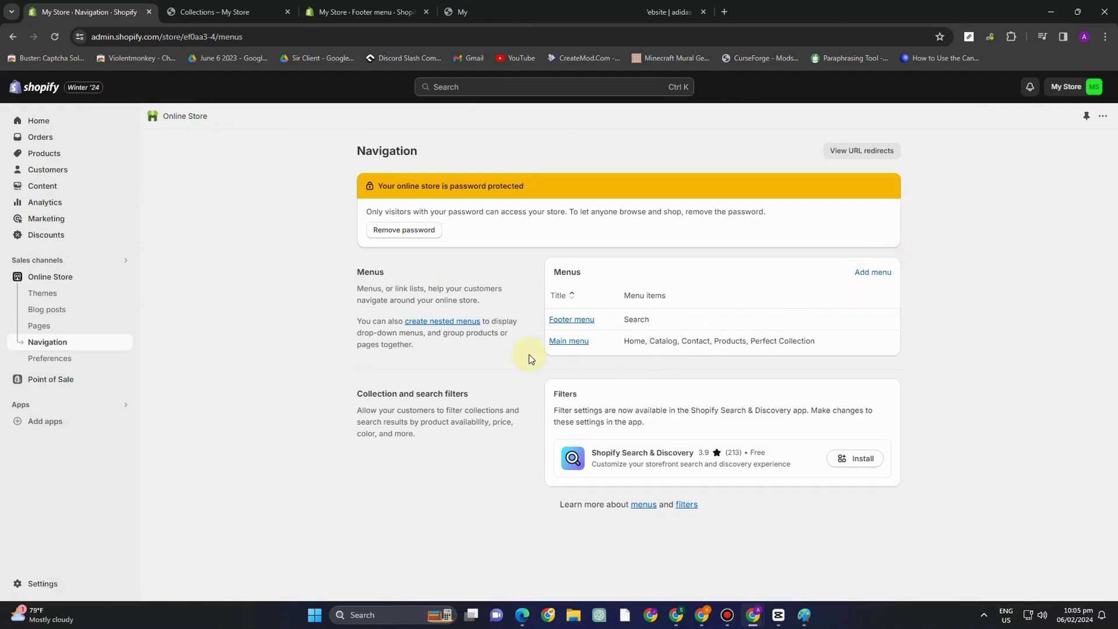
Add a Social item linked to the News blog to the Footer menu, save it, and return to the menu list.
{"action": "left_click", "coordinate": [564, 322]}
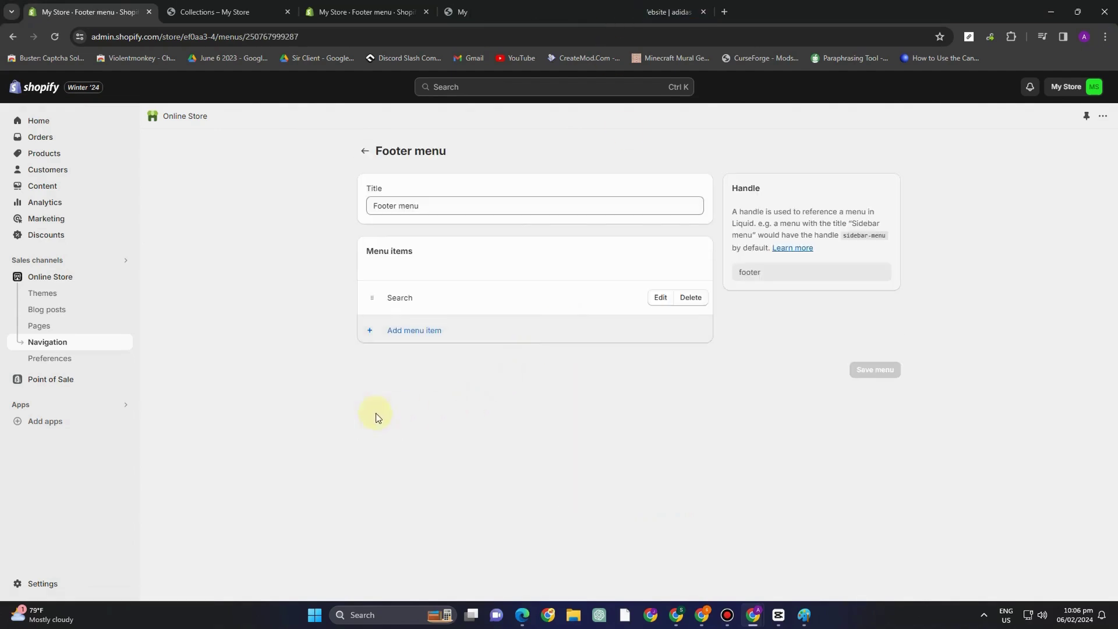
{"action": "left_click", "coordinate": [404, 337]}
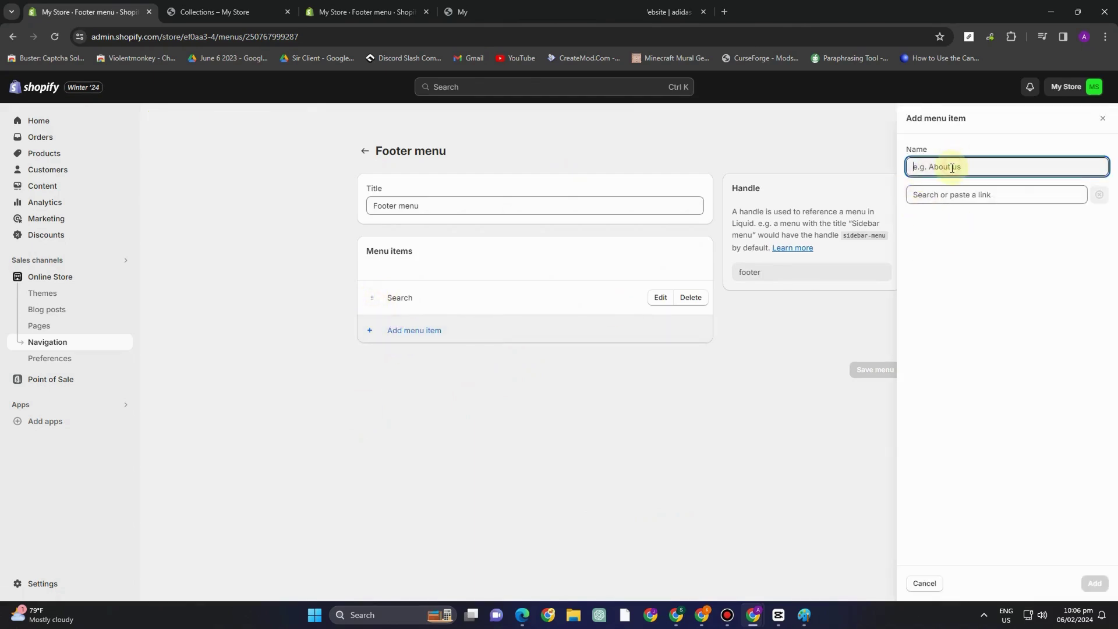
{"action": "type", "text": "Social"}
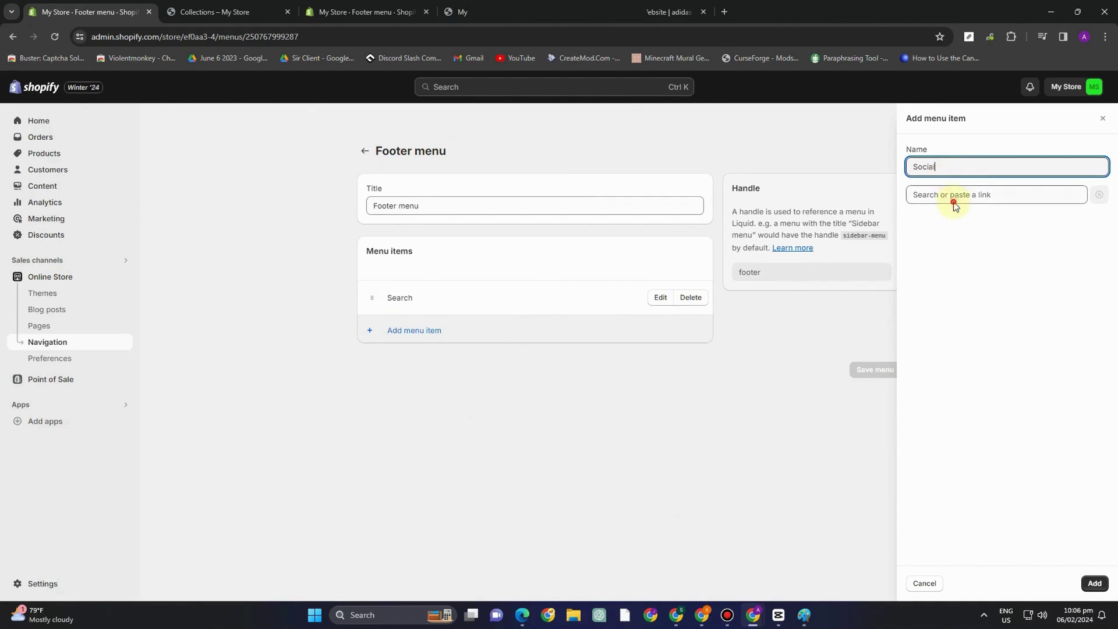
{"action": "left_click", "coordinate": [953, 198]}
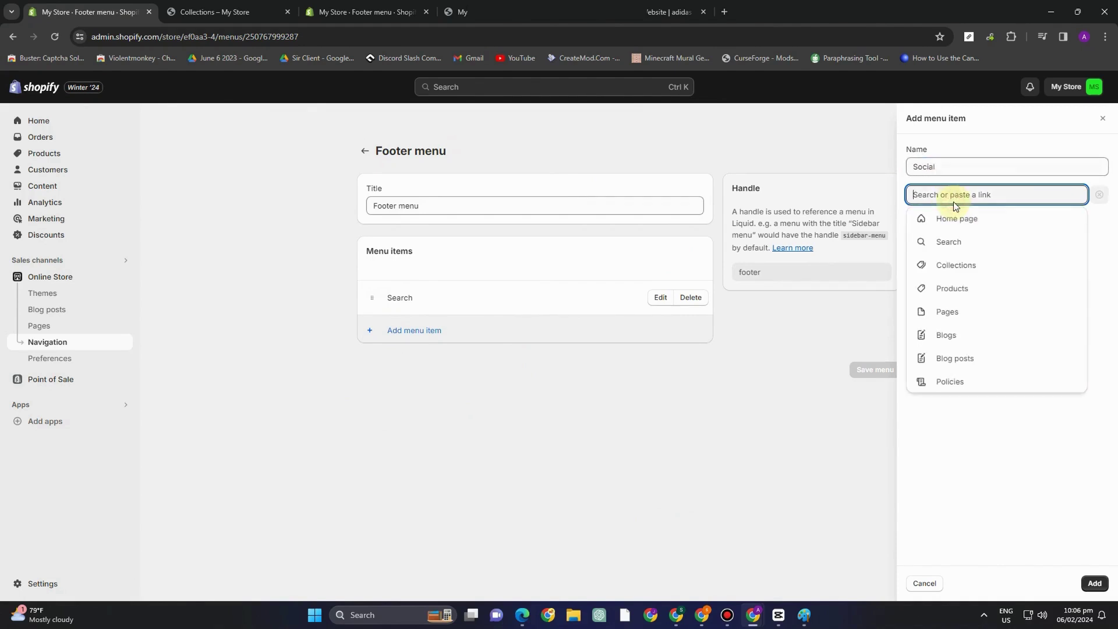
{"action": "left_click", "coordinate": [944, 337]}
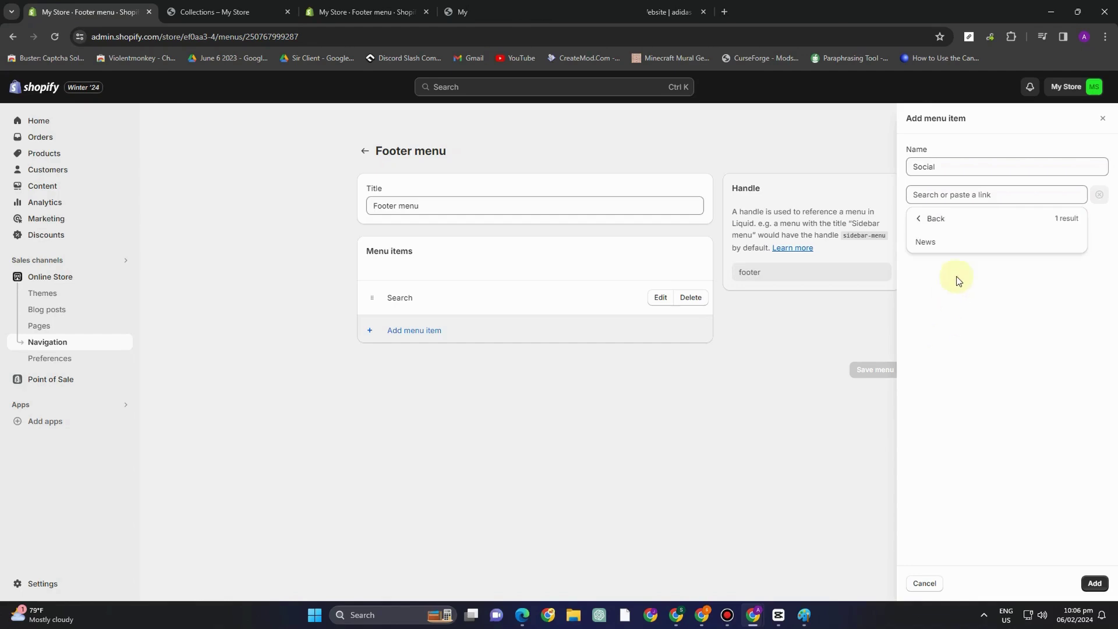
{"action": "left_click", "coordinate": [946, 247]}
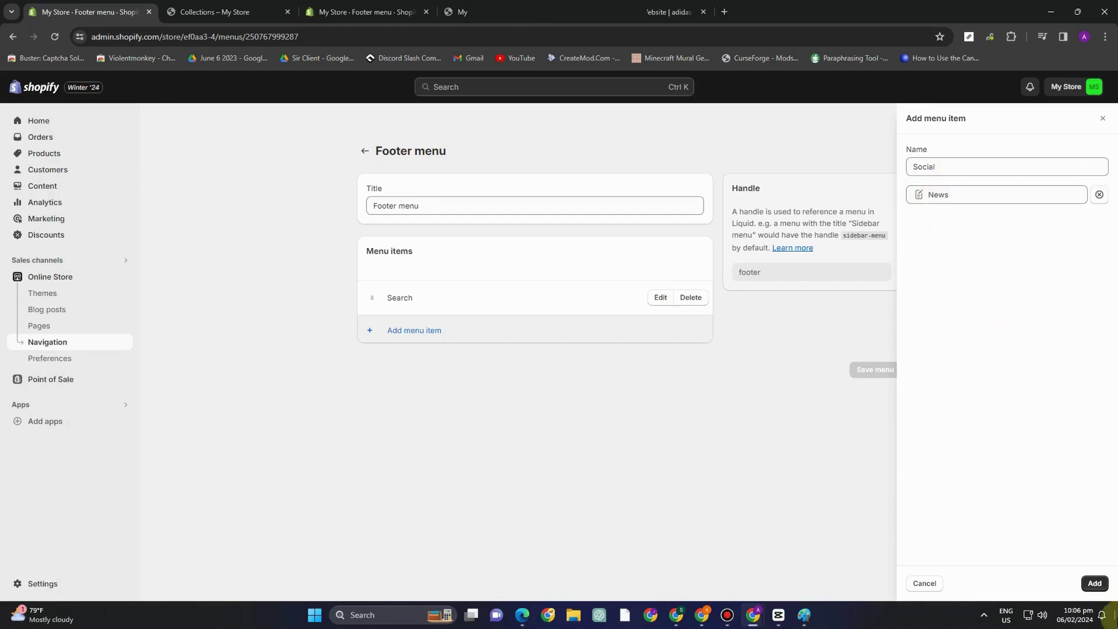
{"action": "left_click", "coordinate": [1095, 584]}
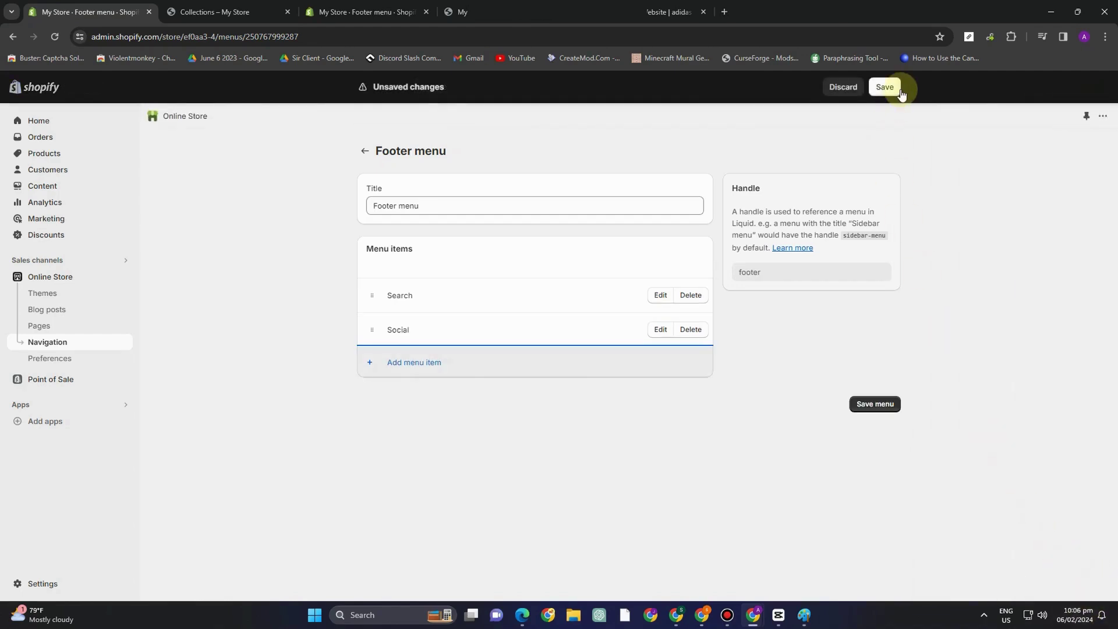
{"action": "left_click", "coordinate": [887, 87]}
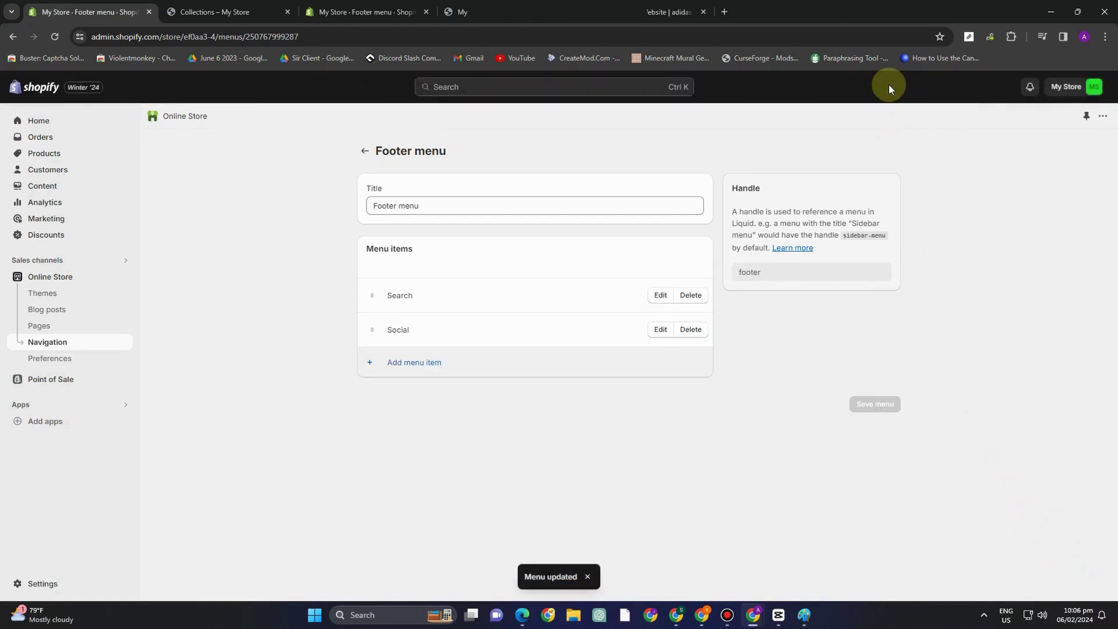
{"action": "left_click", "coordinate": [366, 151]}
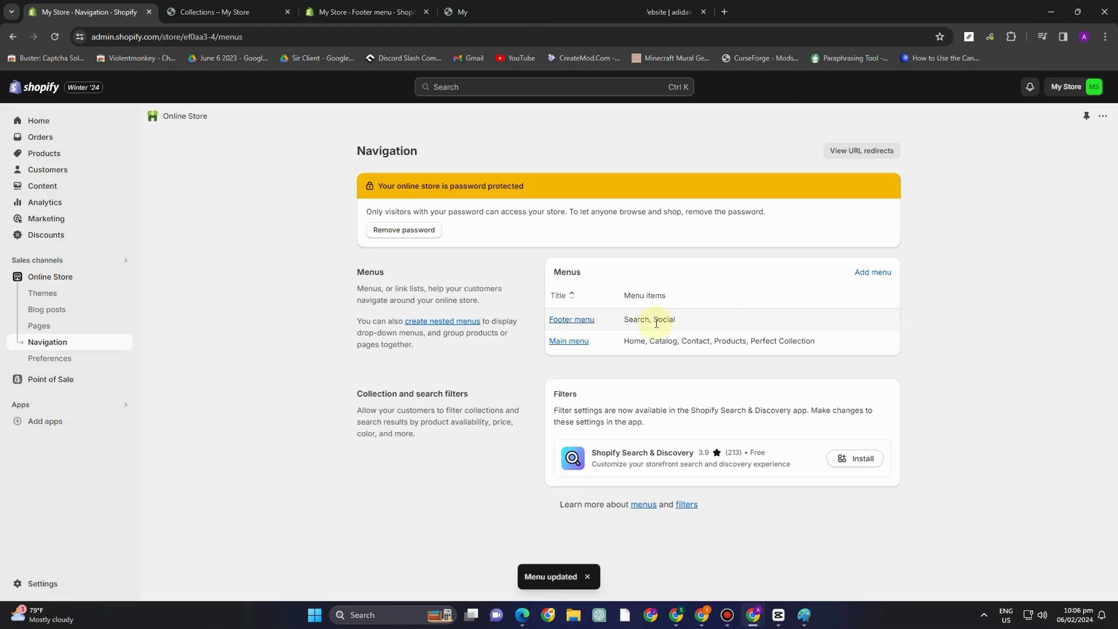
Reload the storefront, open its home page, and look down the page toward the footer.
{"action": "left_click", "coordinate": [236, 12]}
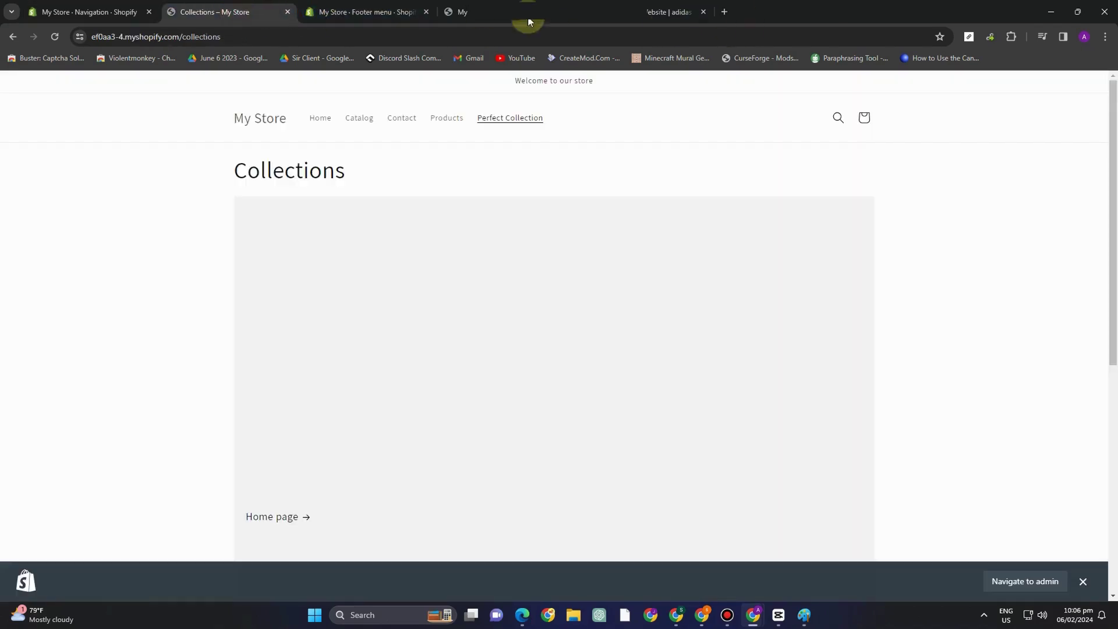
{"action": "left_click", "coordinate": [55, 36]}
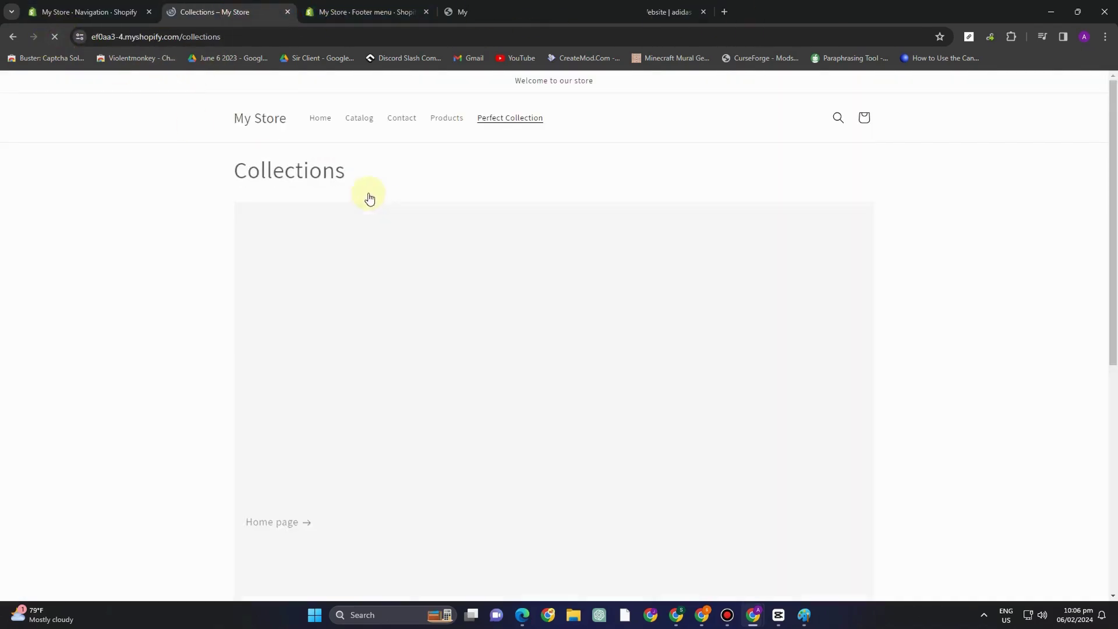
{"action": "left_click", "coordinate": [279, 125]}
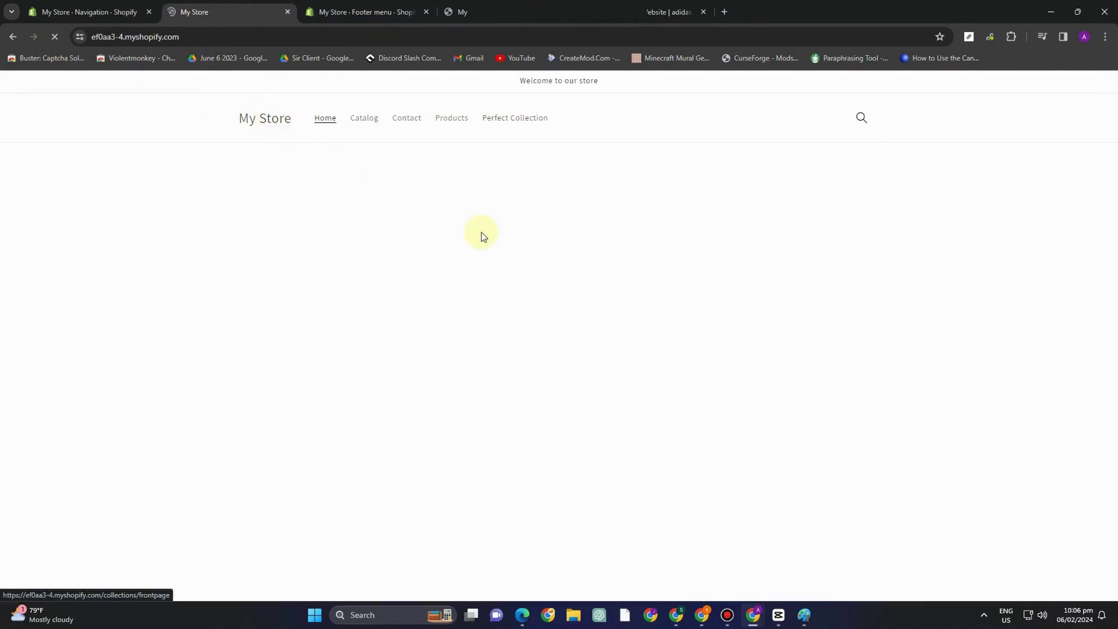
{"action": "scroll", "coordinate": [483, 244], "scroll_direction": "down", "scroll_amount": 5}
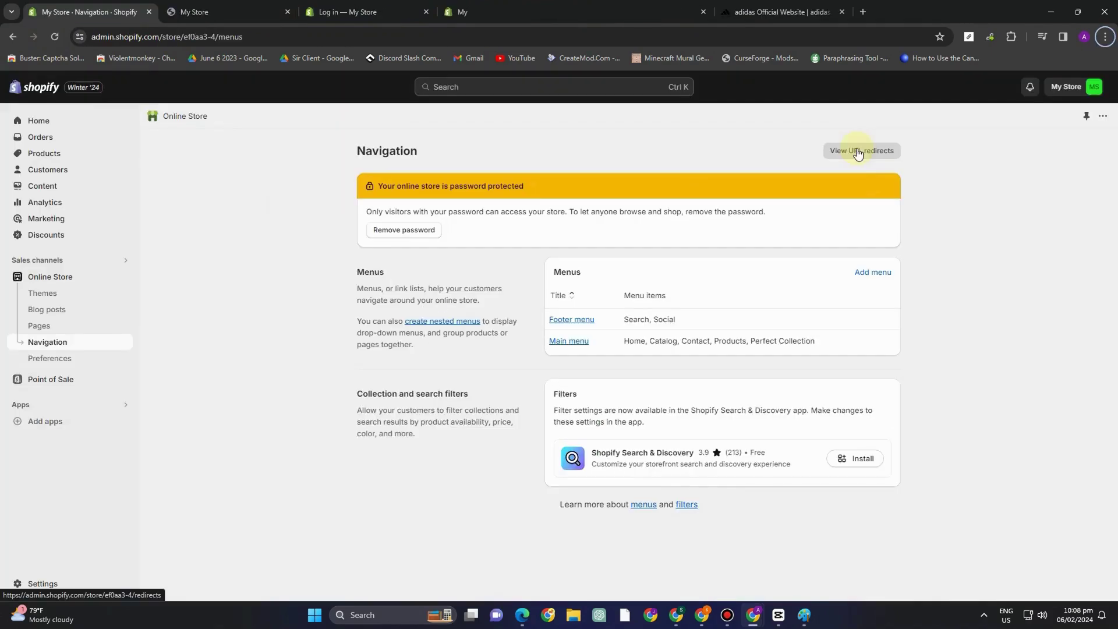
In the admin, look over the URL redirects page and the Themes page, and return to the navigation menus.
{"action": "left_click", "coordinate": [858, 151]}
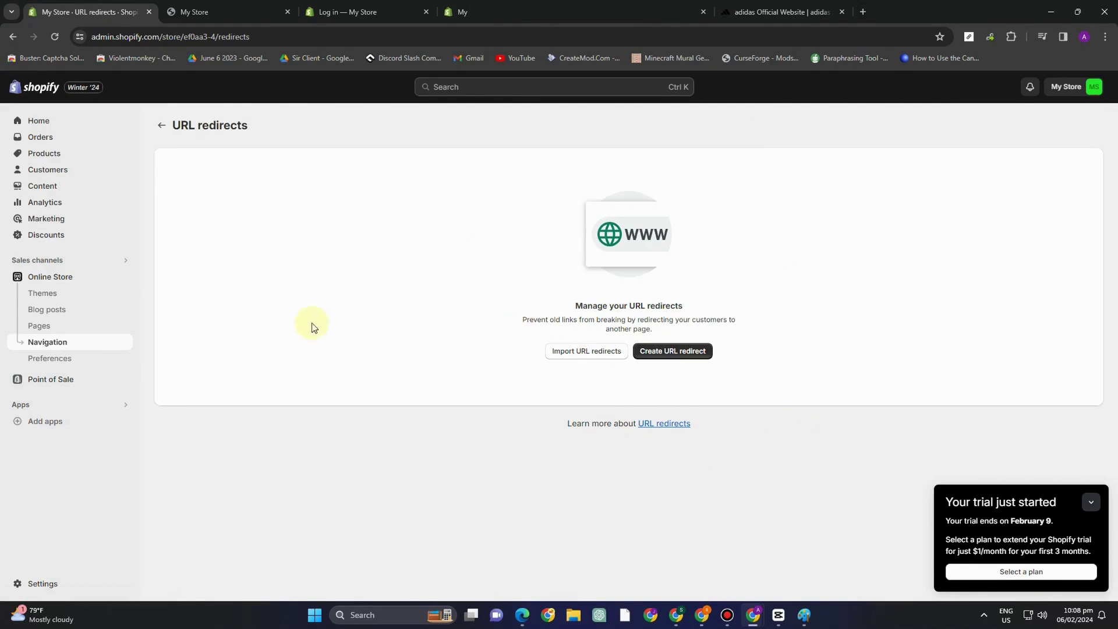
{"action": "left_click", "coordinate": [42, 291]}
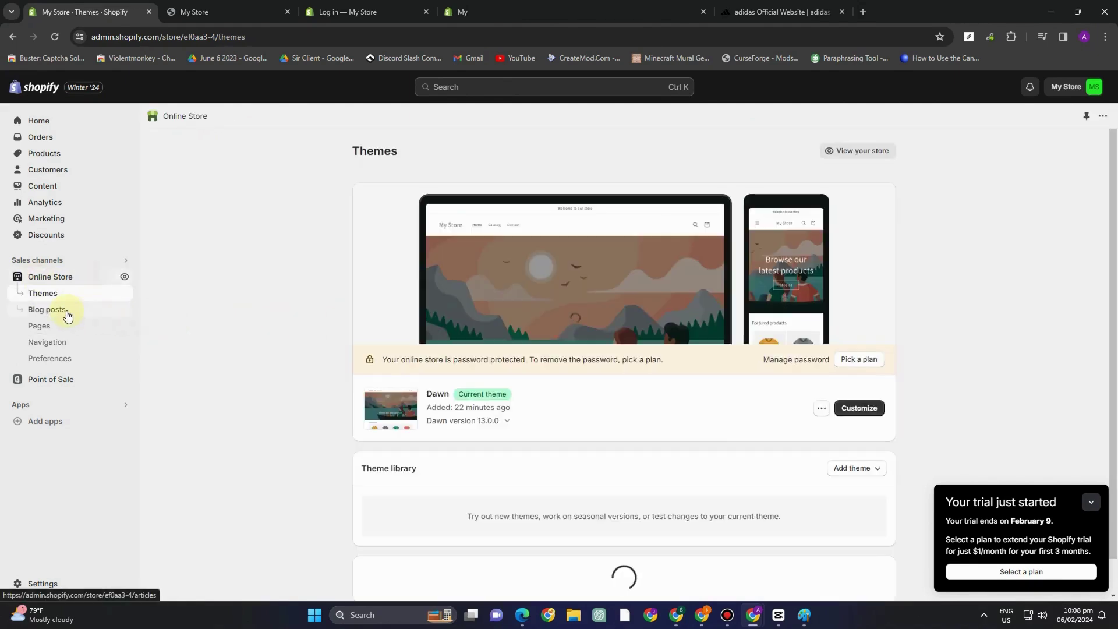
{"action": "scroll", "coordinate": [534, 394], "scroll_direction": "down", "scroll_amount": 4}
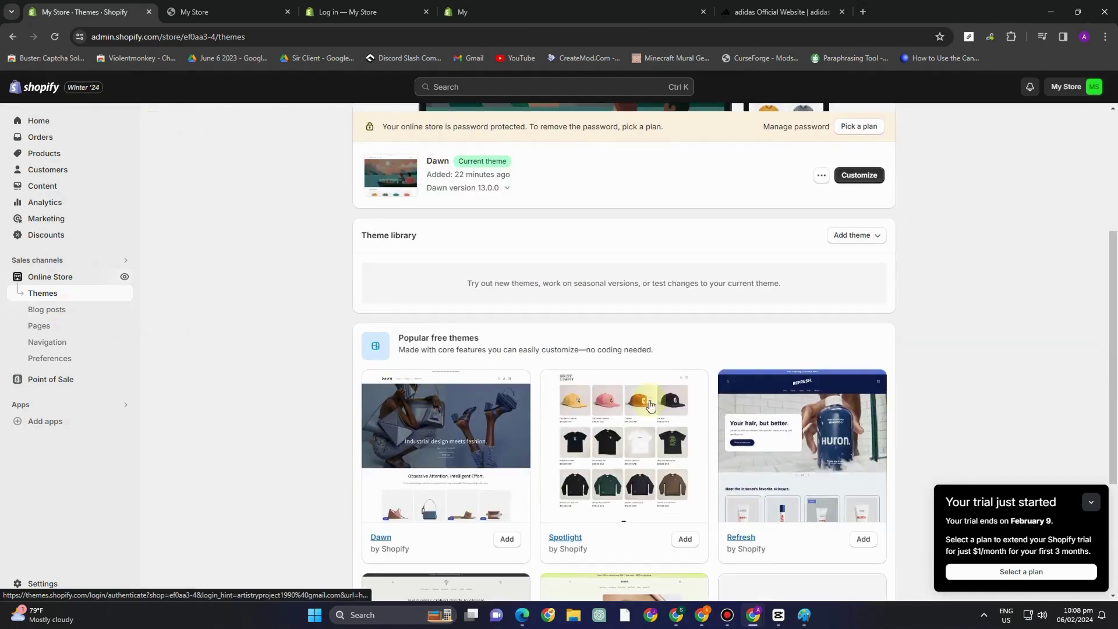
{"action": "left_click", "coordinate": [51, 343]}
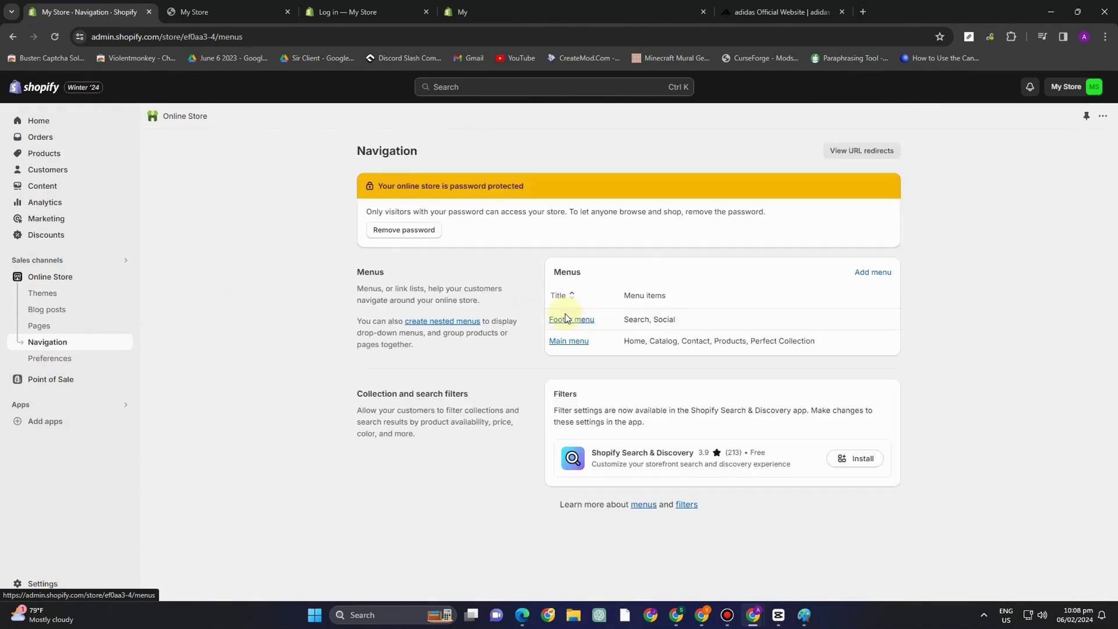
Start a new navigation menu titled Collection.
{"action": "left_click", "coordinate": [869, 276]}
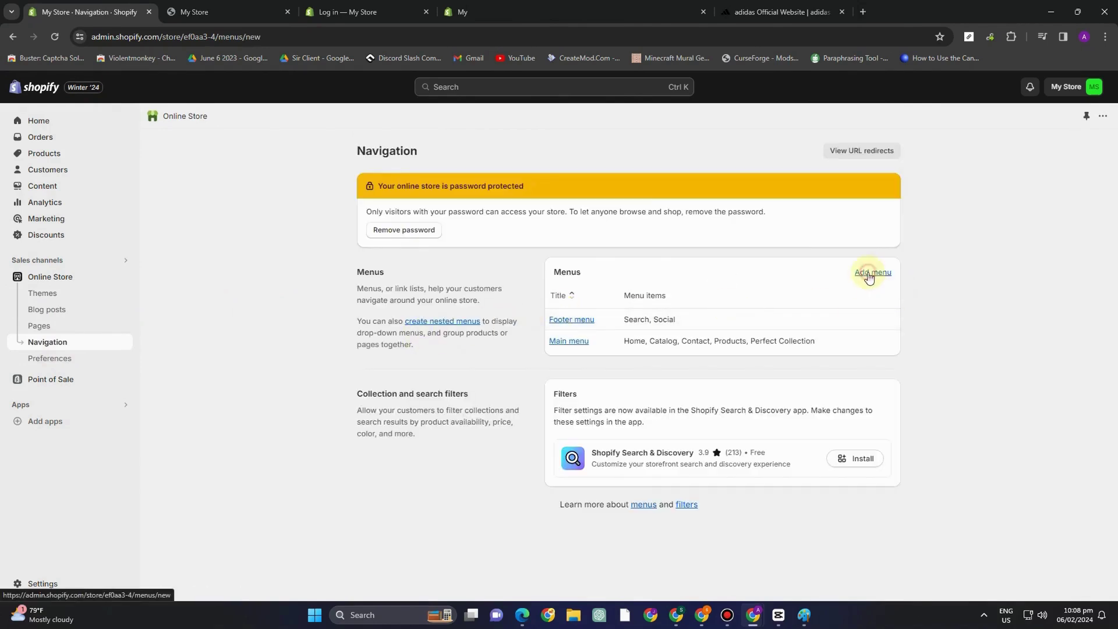
{"action": "left_click", "coordinate": [446, 208]}
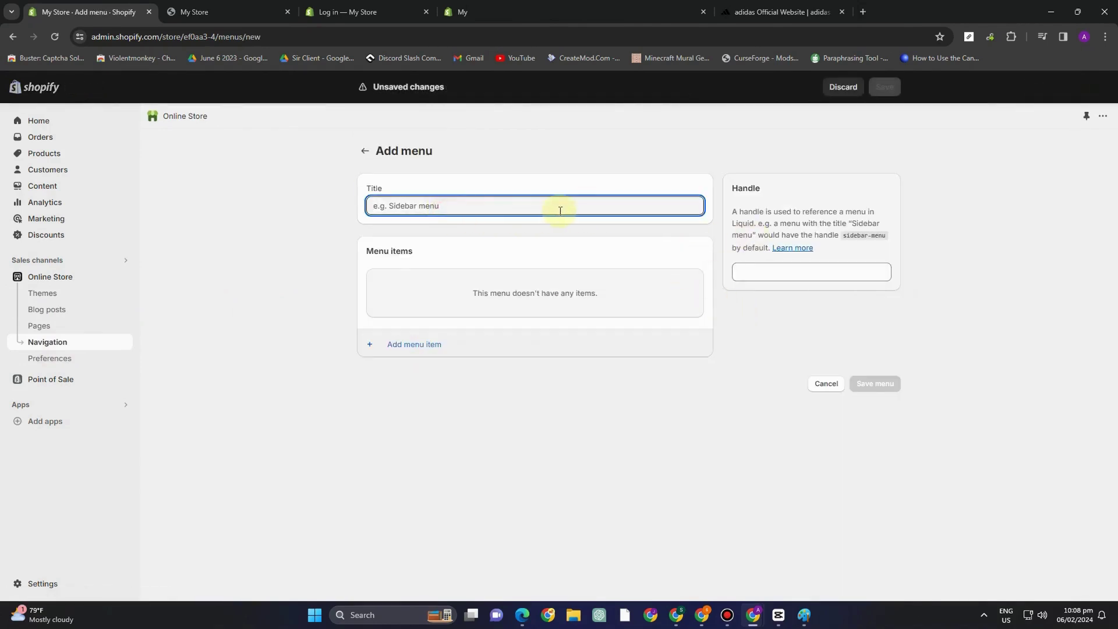
{"action": "type", "text": "Collection"}
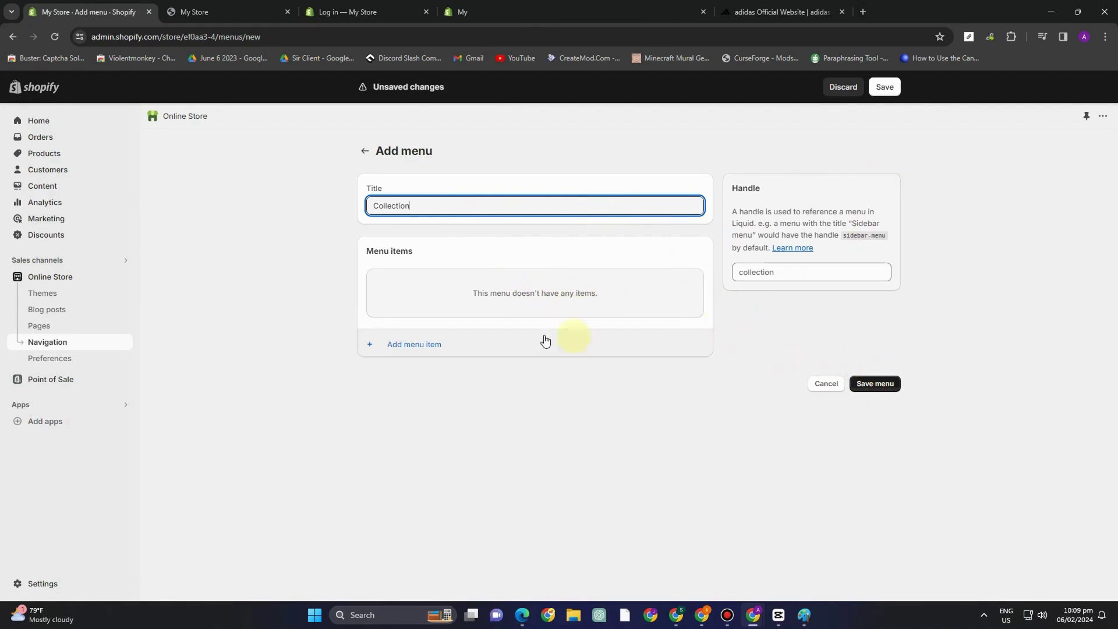
Add an item named Collection linked to the Home page, save the new menu, and return to the menu list.
{"action": "left_click", "coordinate": [422, 343]}
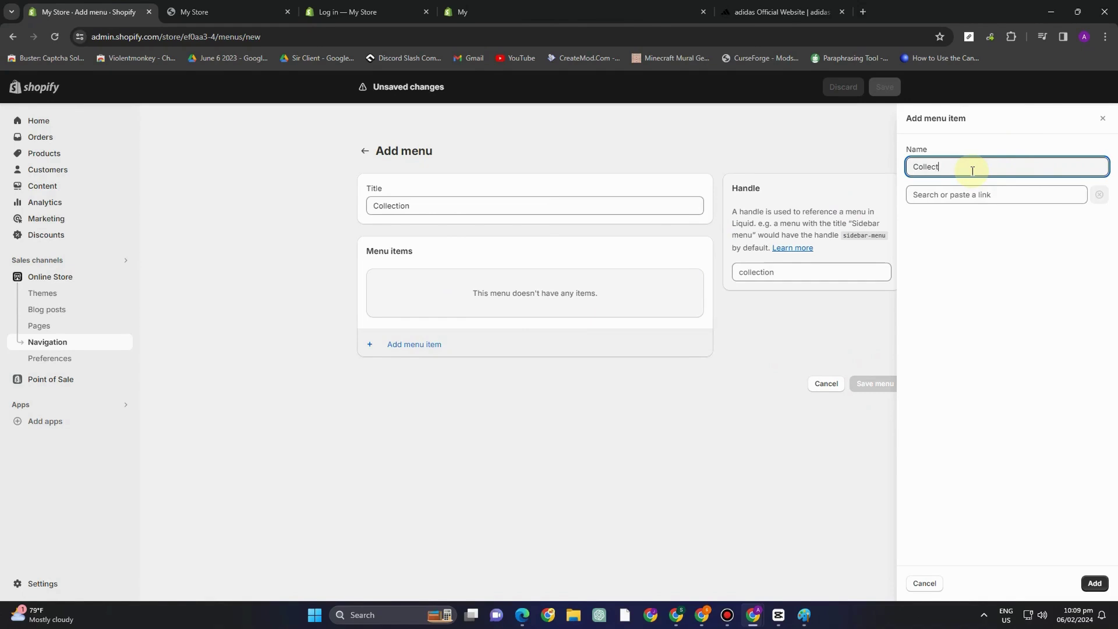
{"action": "left_click", "coordinate": [1044, 195]}
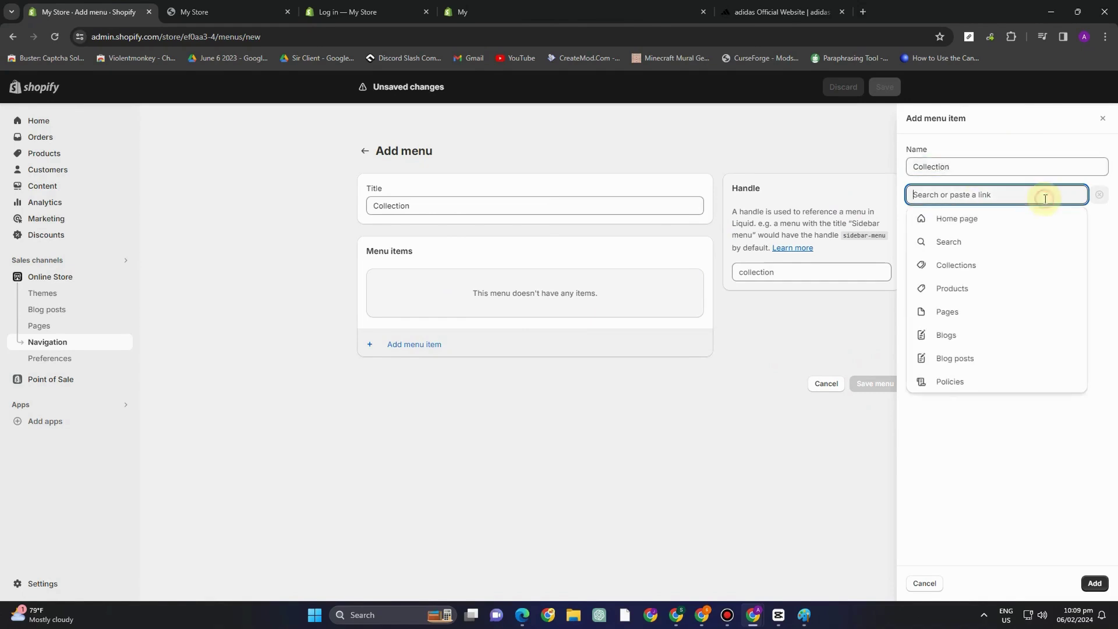
{"action": "left_click", "coordinate": [958, 282]}
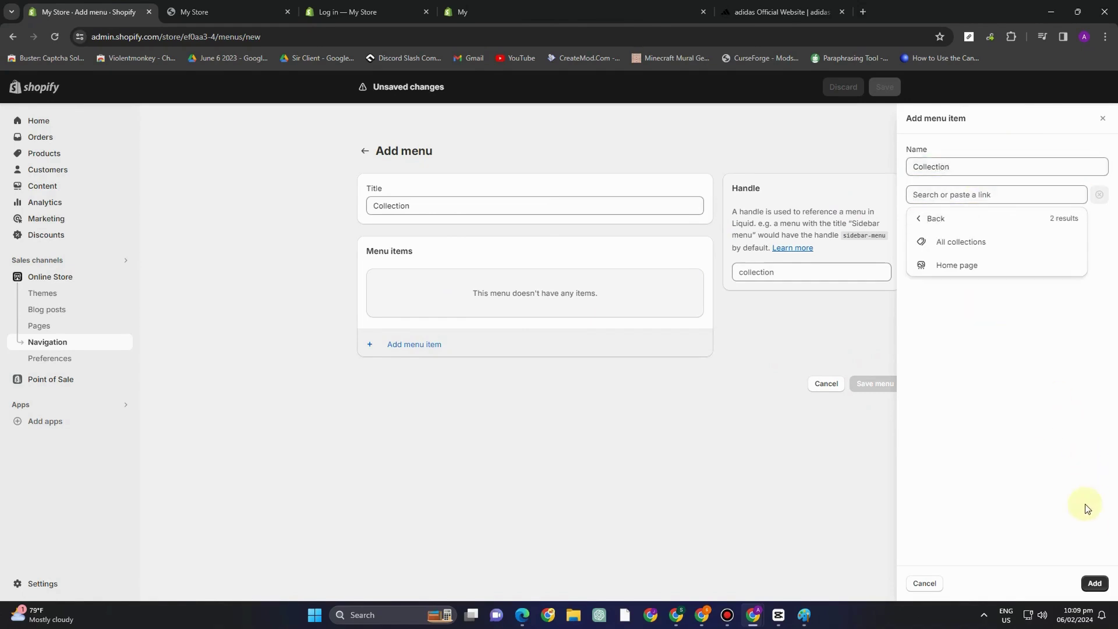
{"action": "left_click", "coordinate": [967, 243]}
{"action": "left_click", "coordinate": [980, 193]}
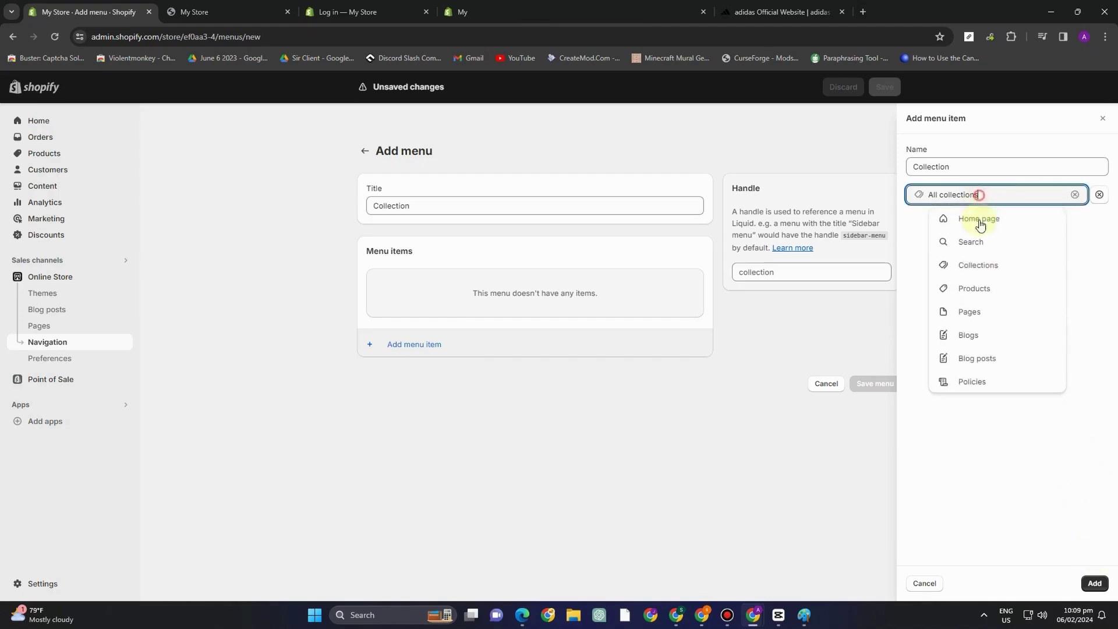
{"action": "left_click", "coordinate": [964, 221]}
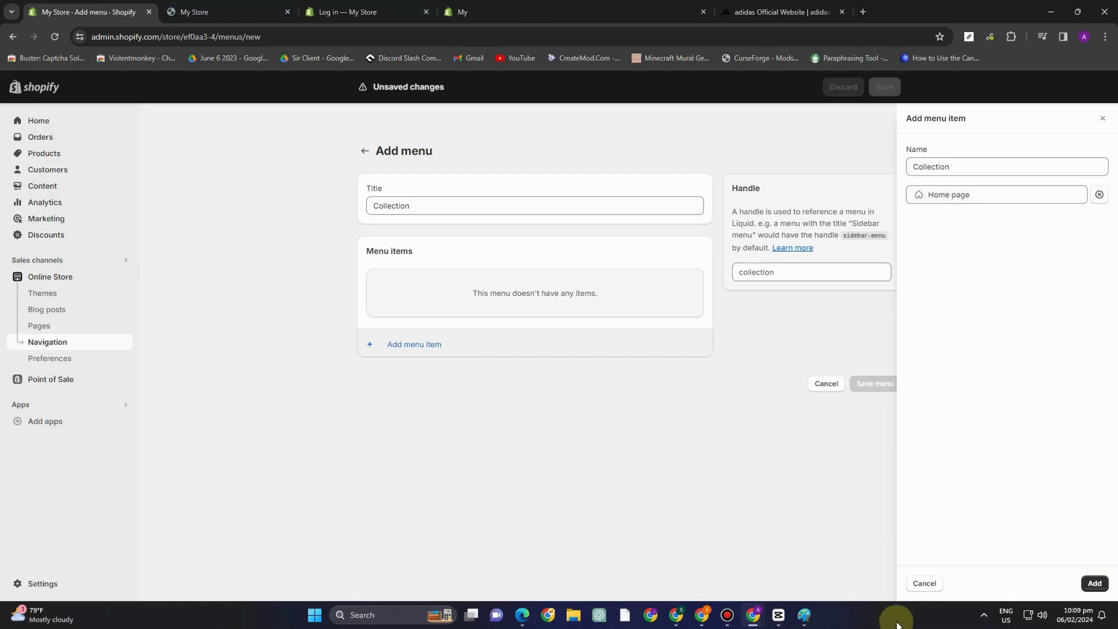
{"action": "left_click", "coordinate": [1091, 591]}
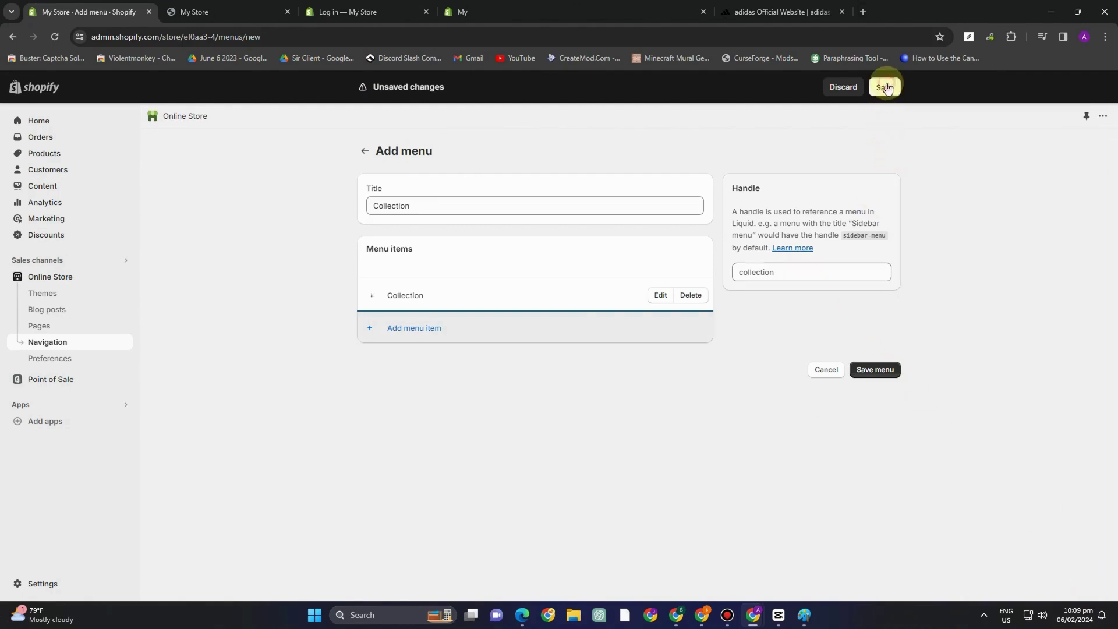
{"action": "left_click", "coordinate": [885, 87]}
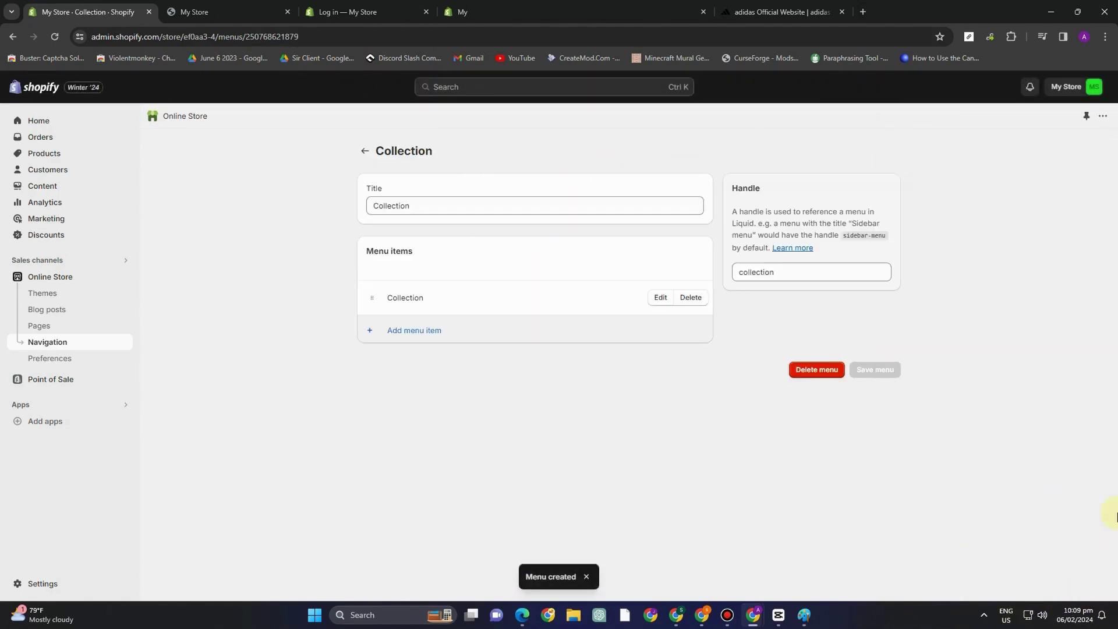
{"action": "left_click", "coordinate": [365, 151]}
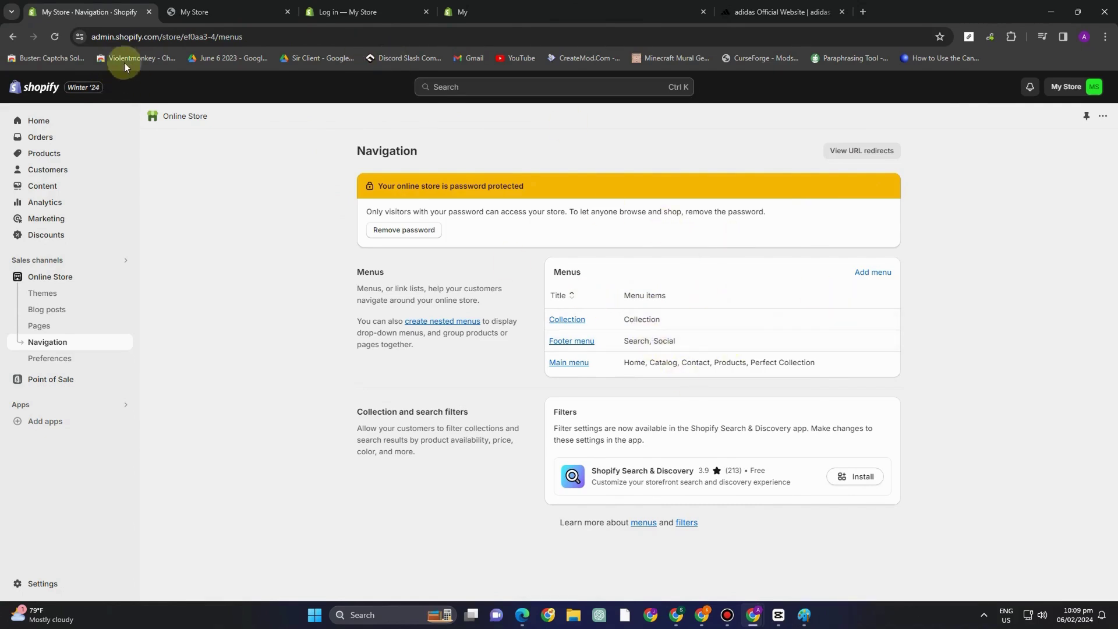
Reload the storefront home page and look through it from the featured products back up to the header.
{"action": "left_click", "coordinate": [192, 11]}
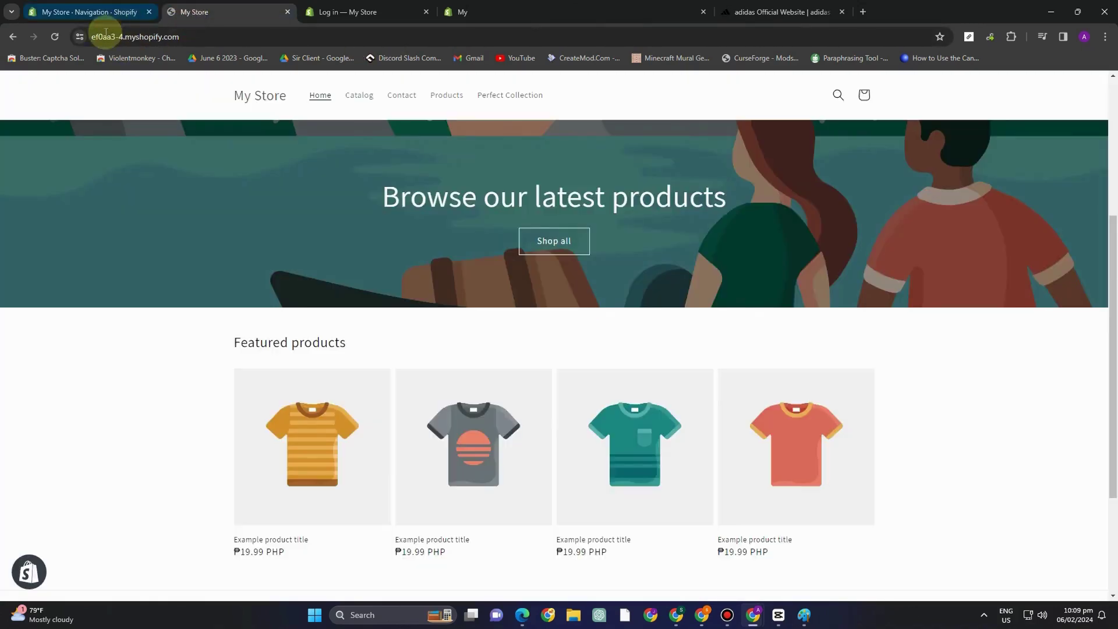
{"action": "left_click", "coordinate": [54, 37]}
{"action": "scroll", "coordinate": [428, 293], "scroll_direction": "down", "scroll_amount": 2}
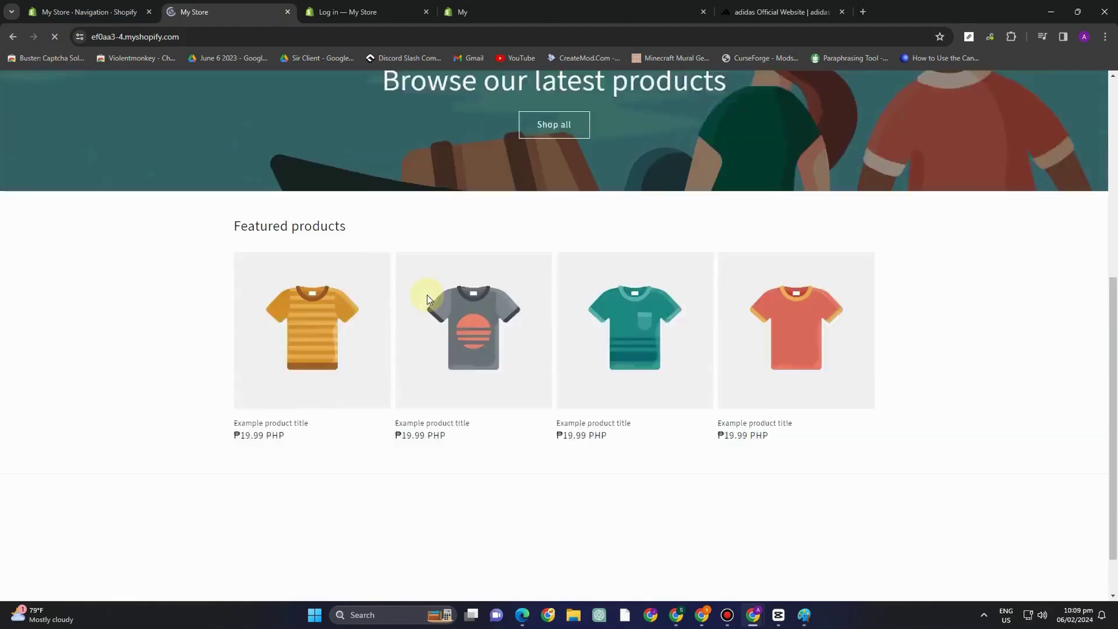
{"action": "scroll", "coordinate": [427, 294], "scroll_direction": "down", "scroll_amount": 1}
{"action": "scroll", "coordinate": [336, 177], "scroll_direction": "up", "scroll_amount": 7}
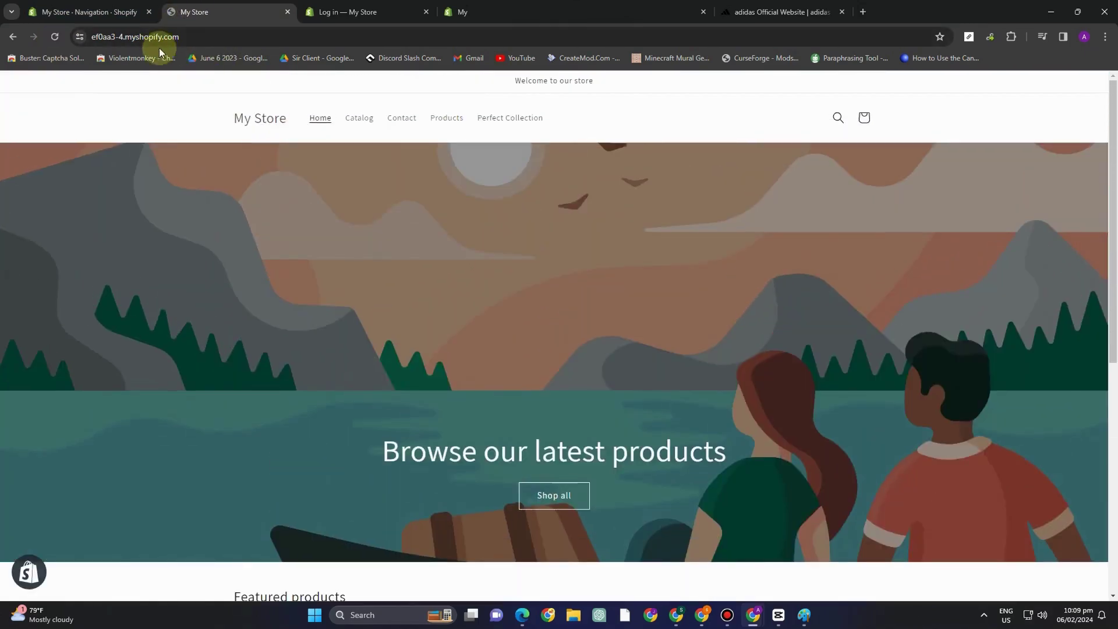
Reload the storefront, view the Header settings in the Dawn theme editor, and return to the storefront.
{"action": "left_click", "coordinate": [62, 37]}
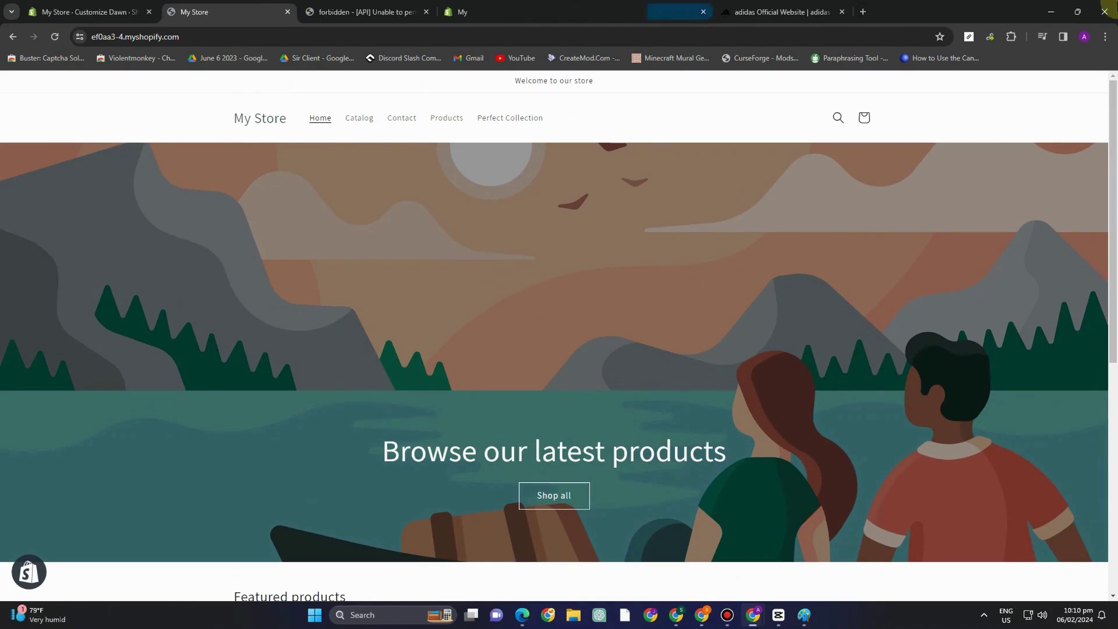
{"action": "left_click", "coordinate": [94, 12]}
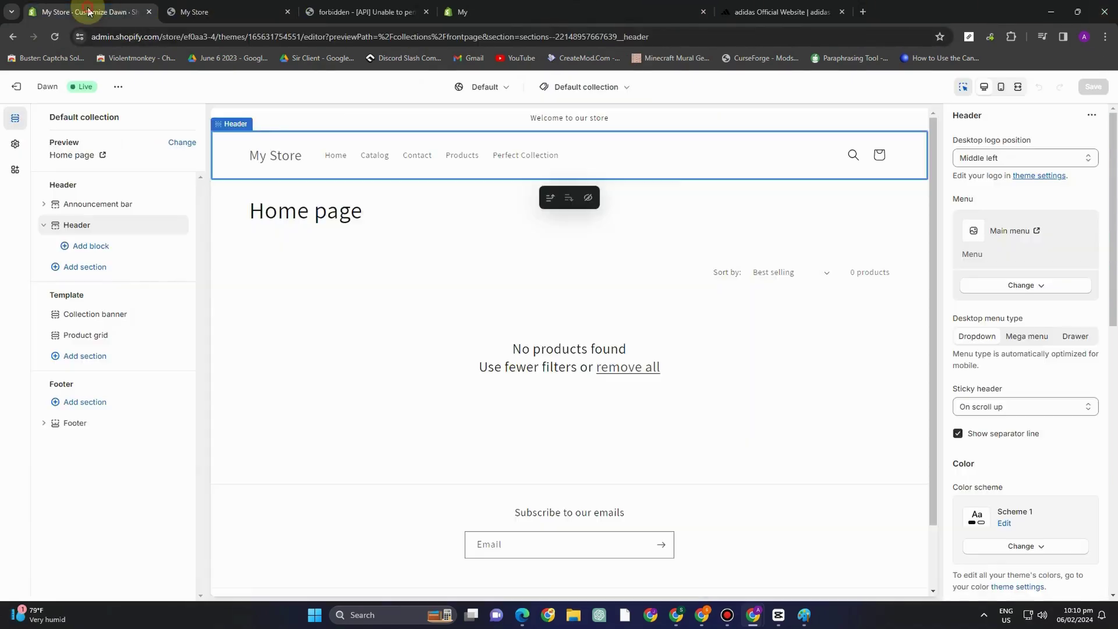
{"action": "left_click", "coordinate": [228, 16]}
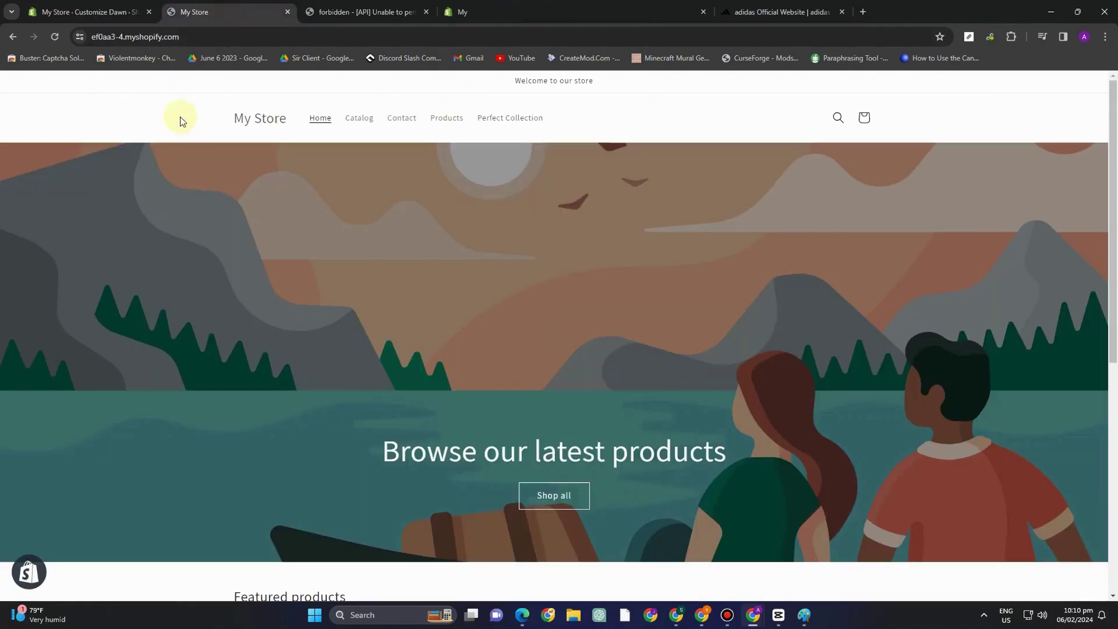
Leave the current theme editor session and reopen the Dawn theme for customization on its Home page.
{"action": "left_click", "coordinate": [465, 12]}
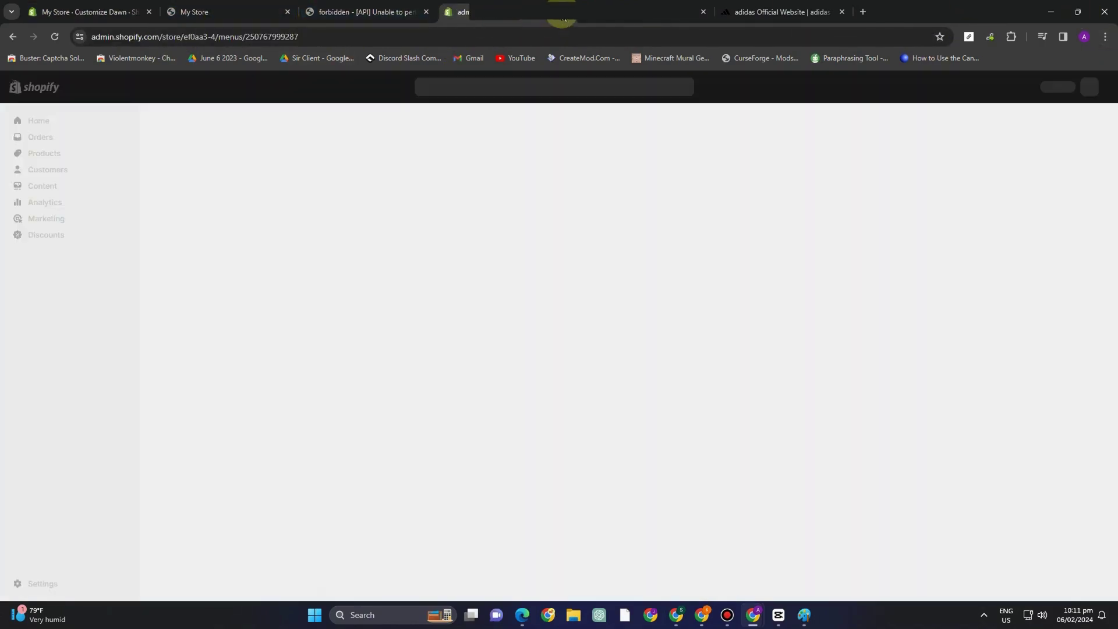
{"action": "left_click", "coordinate": [159, 13]}
{"action": "left_click", "coordinate": [137, 11]}
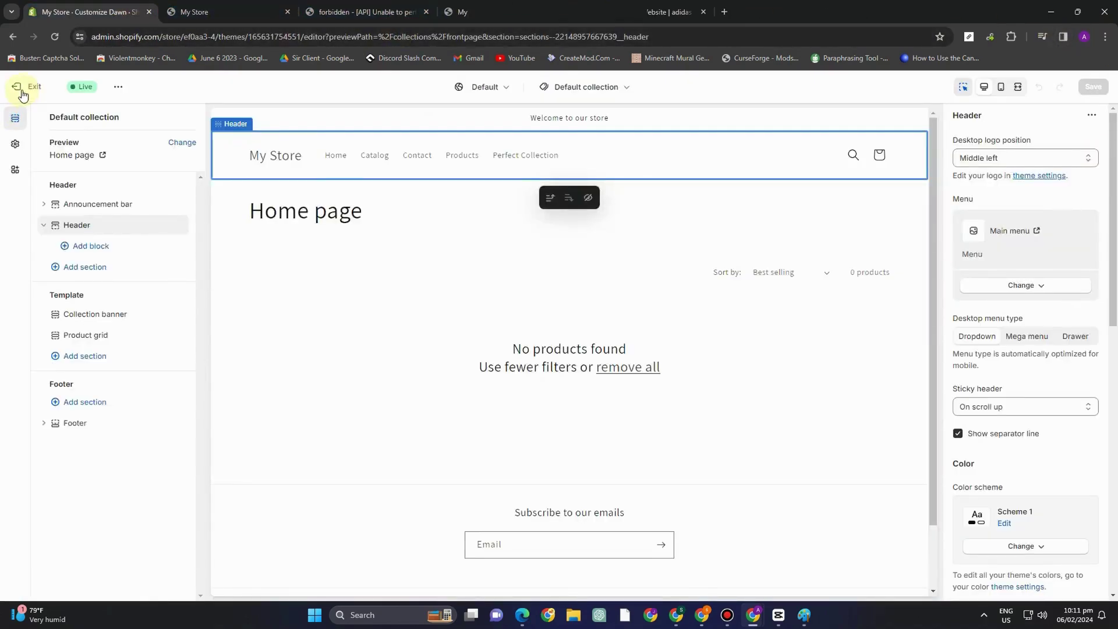
{"action": "left_click", "coordinate": [17, 89]}
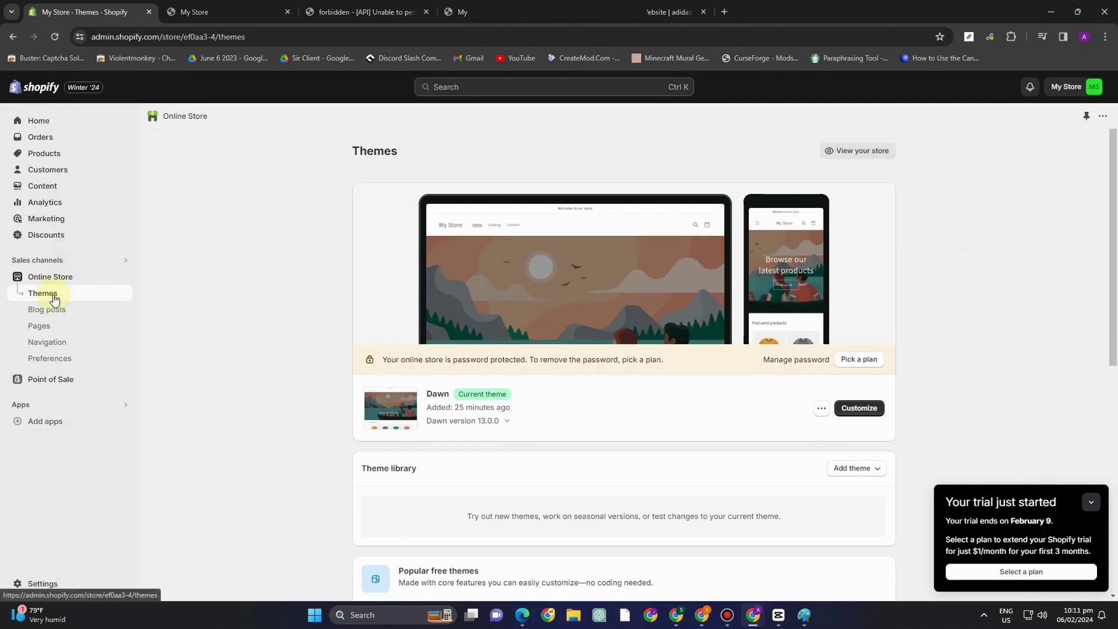
{"action": "left_click", "coordinate": [859, 409]}
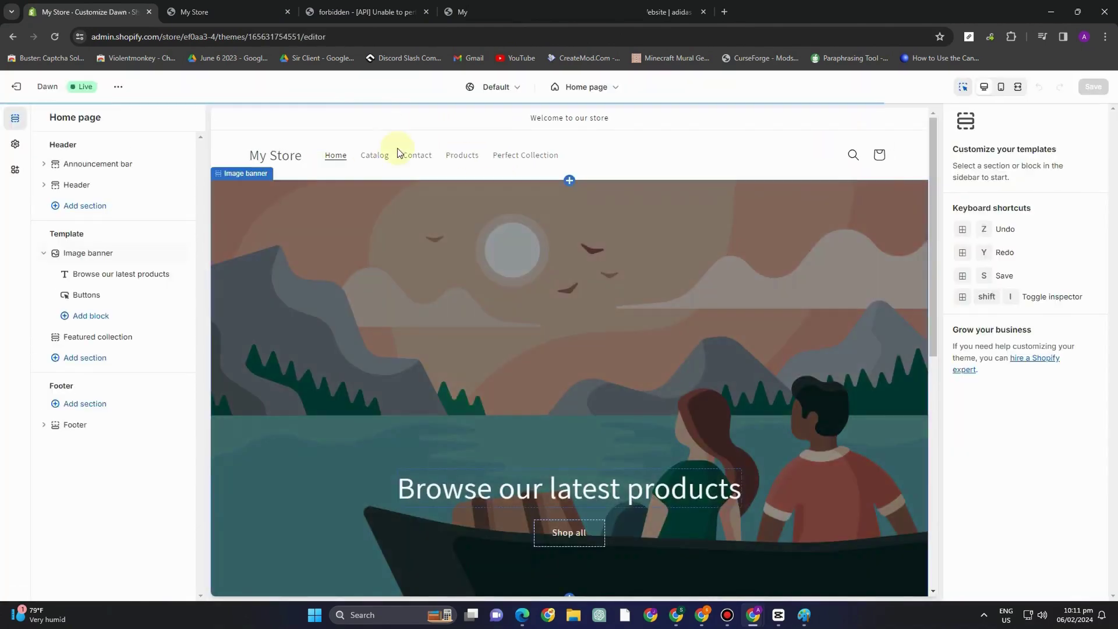
Check the header links Catalog, Contact, Products and Perfect Collection in the theme preview, look through the Collections page, and exit the editor.
{"action": "left_click", "coordinate": [371, 156]}
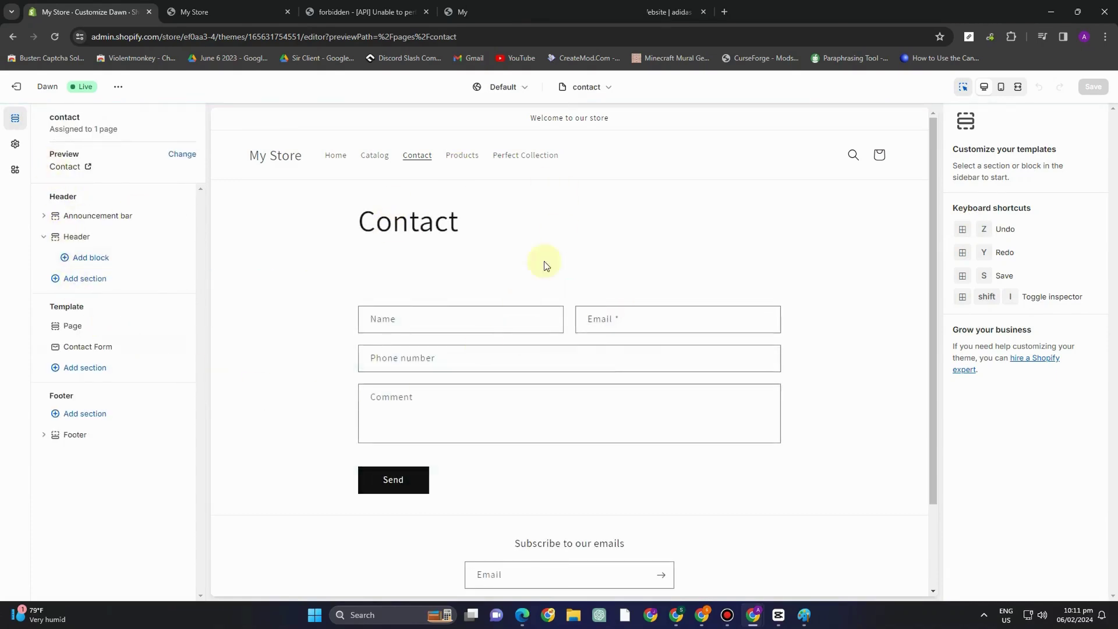
{"action": "left_click", "coordinate": [452, 154]}
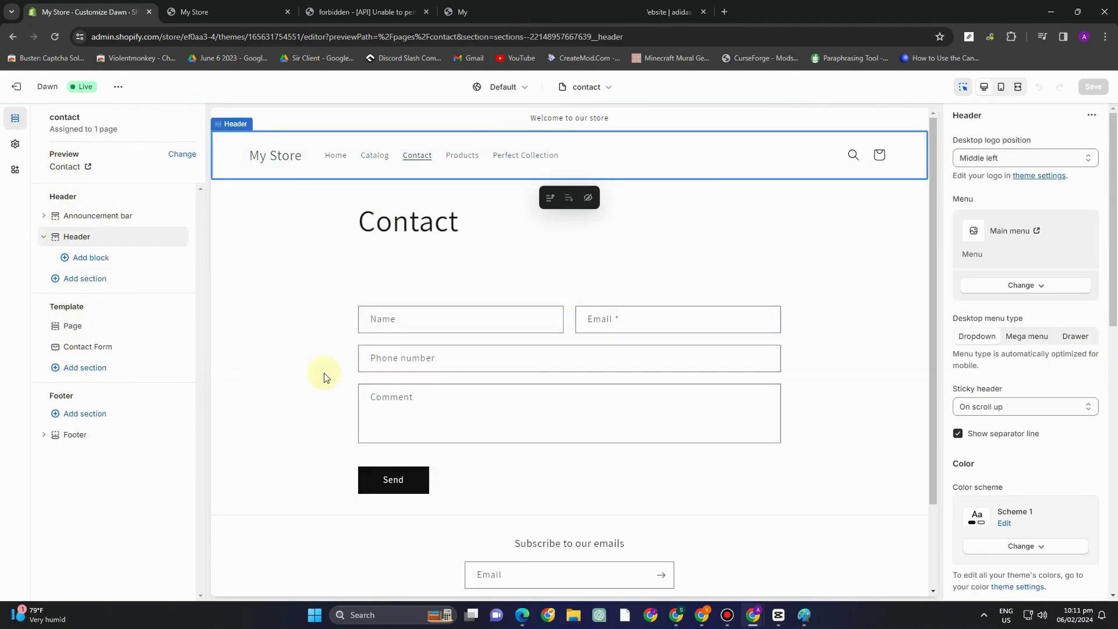
{"action": "left_click", "coordinate": [522, 164]}
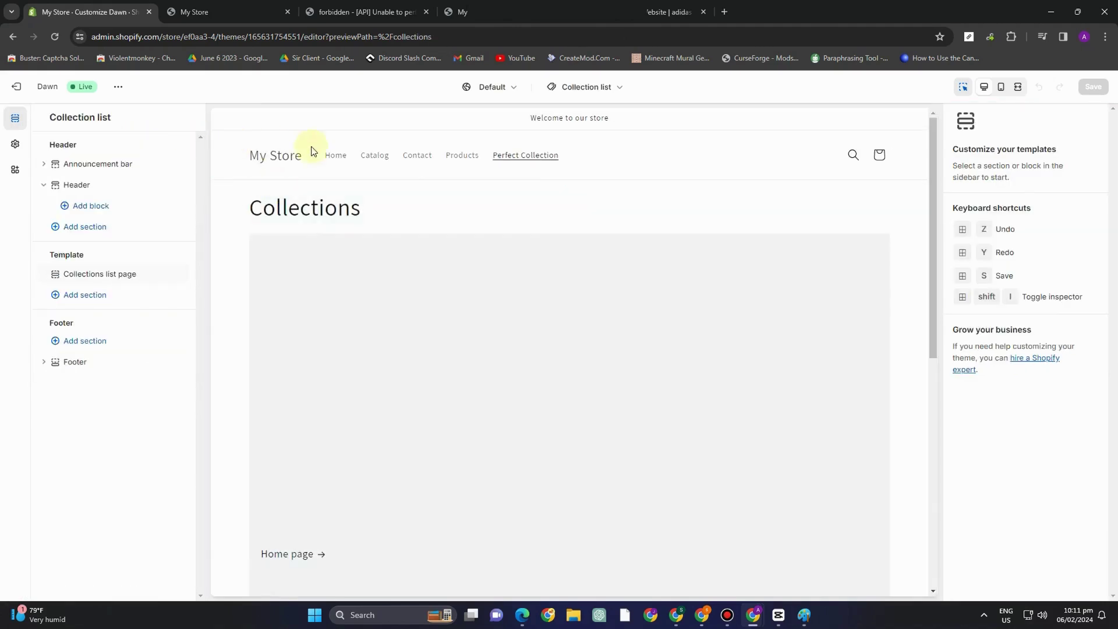
{"action": "scroll", "coordinate": [560, 268], "scroll_direction": "down", "scroll_amount": 4}
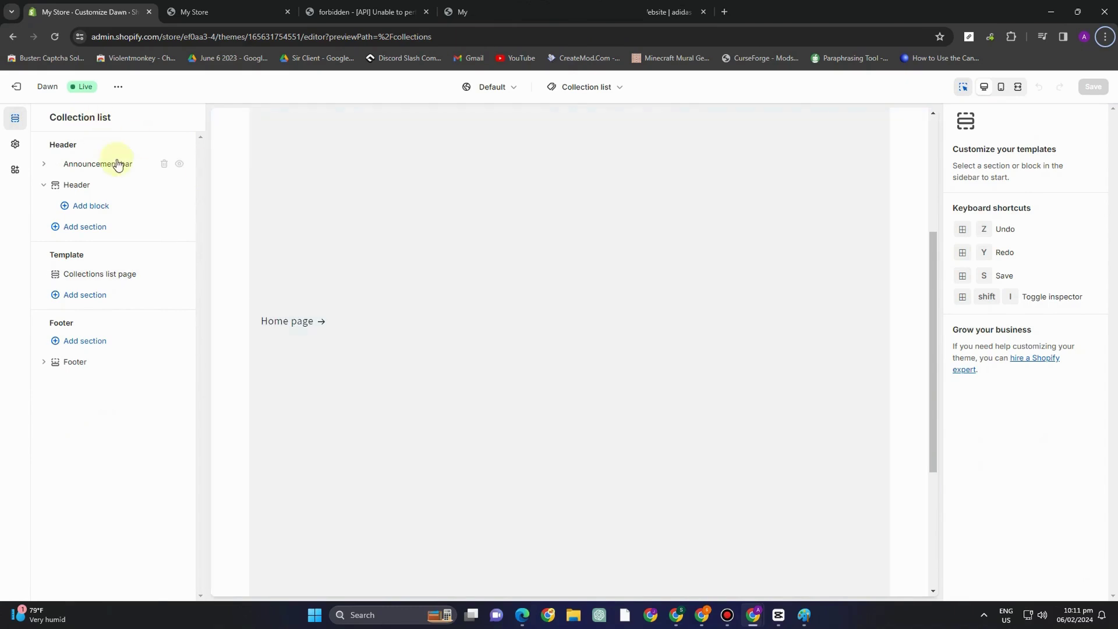
{"action": "left_click", "coordinate": [18, 89]}
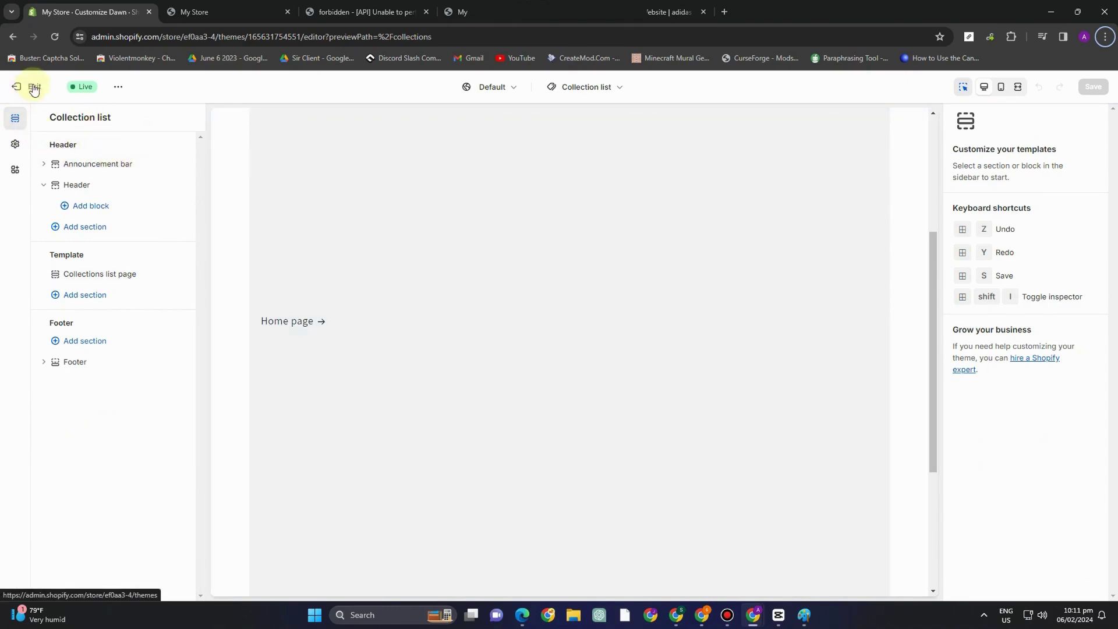